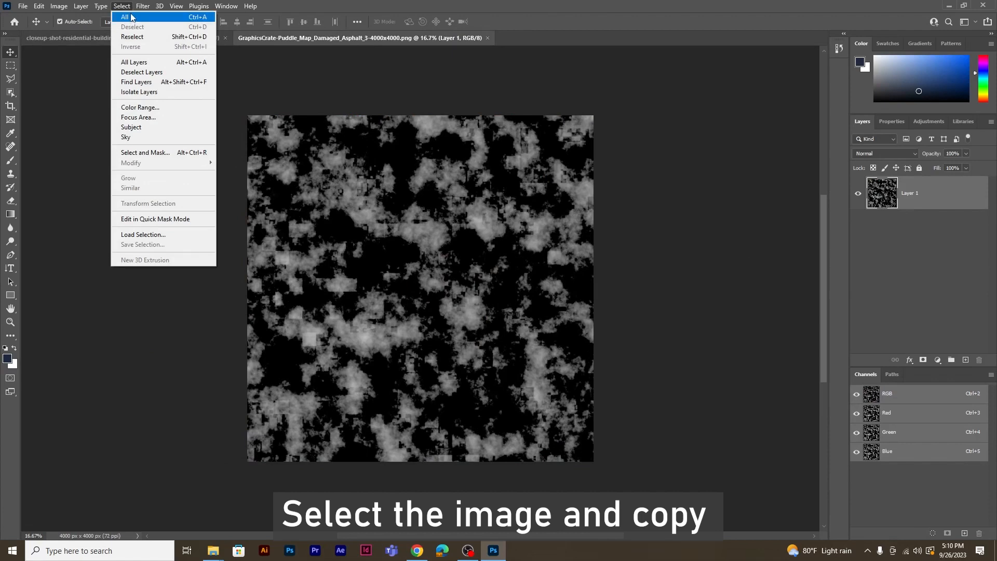
# Select the entire puddle map image and copy it
pyautogui.click(131, 17)
pyautogui.click(58, 6)
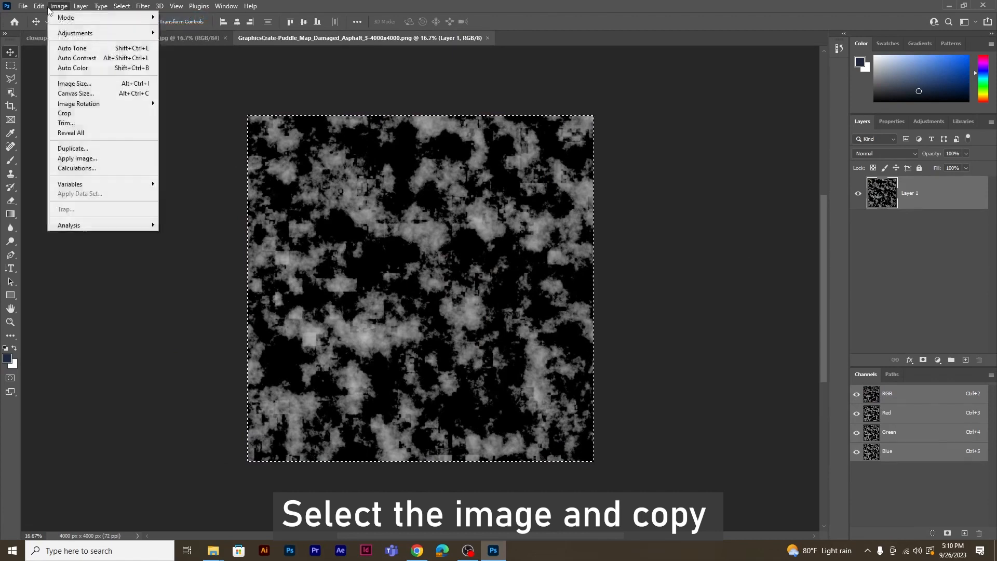
pyautogui.moveTo(41, 7)
pyautogui.click(52, 78)
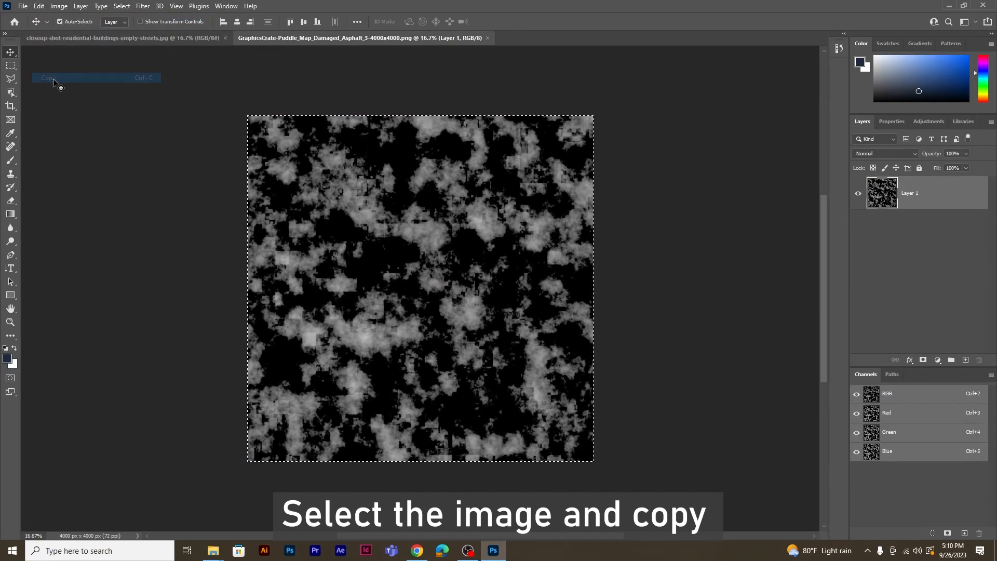
# Add a new empty layer to the street photo and open the Vanishing Point filter on it
pyautogui.click(145, 38)
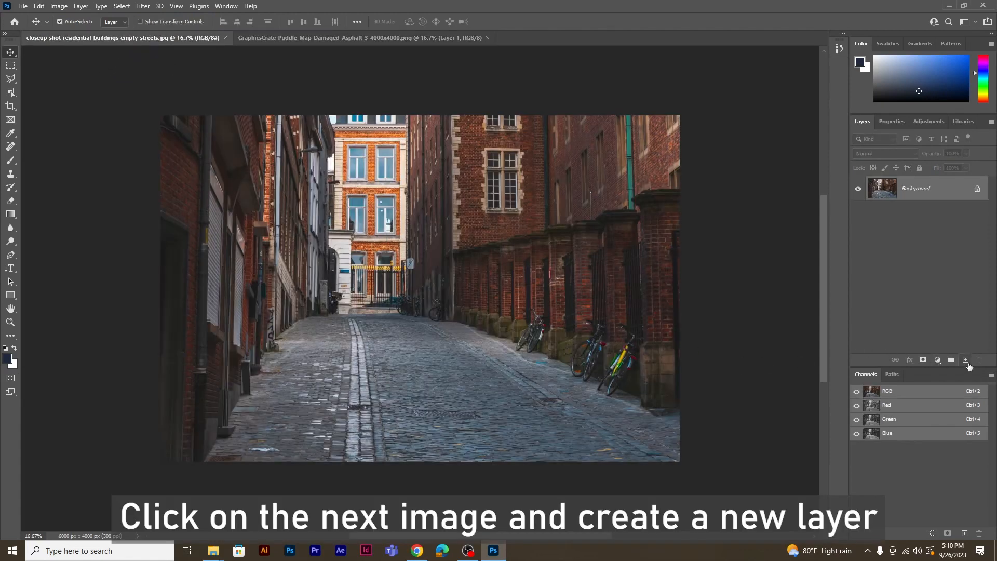
pyautogui.click(965, 361)
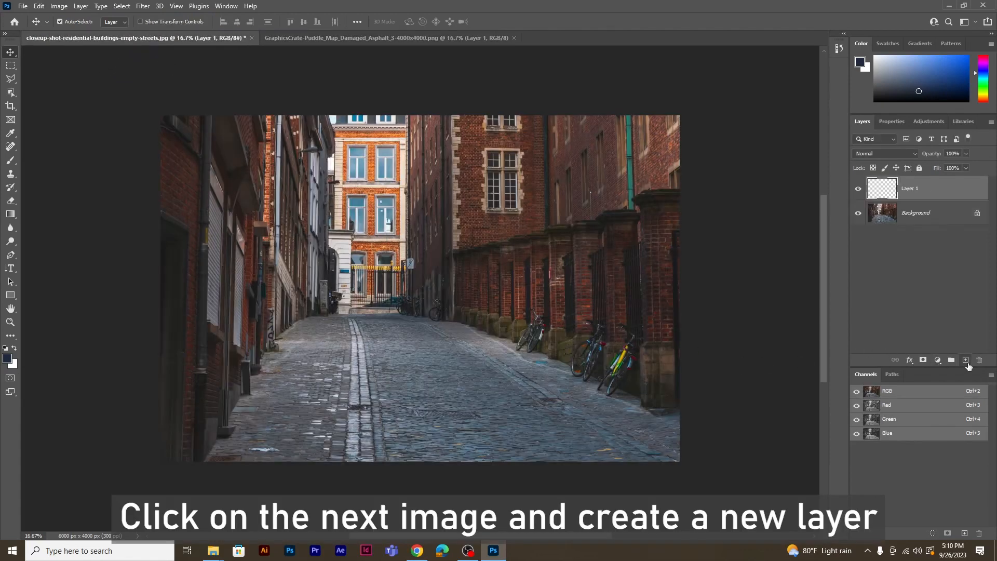
pyautogui.click(141, 6)
pyautogui.click(179, 113)
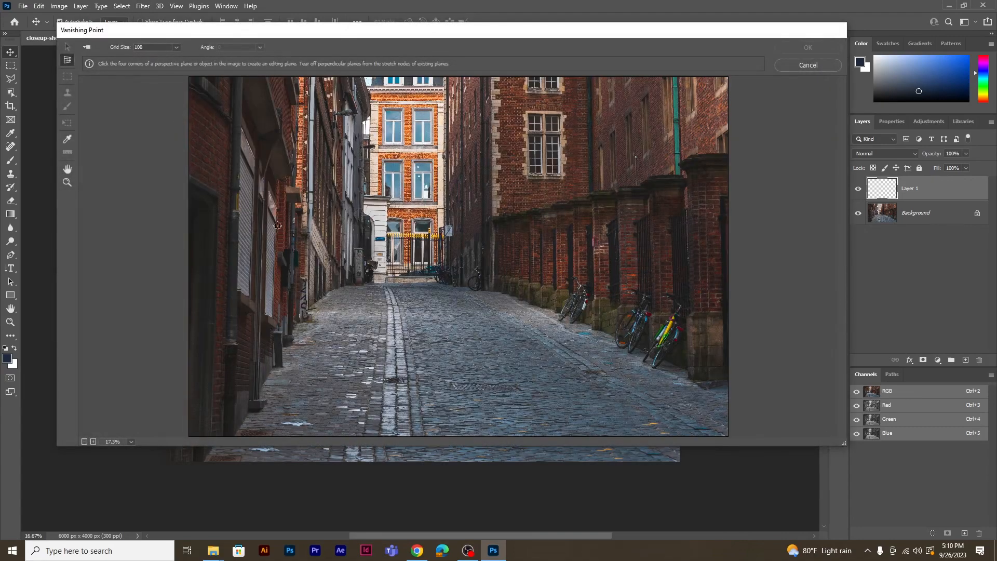
# Create a four-corner perspective plane over the cobblestone street, extending past the photo's right edge
pyautogui.click(360, 279)
pyautogui.click(230, 435)
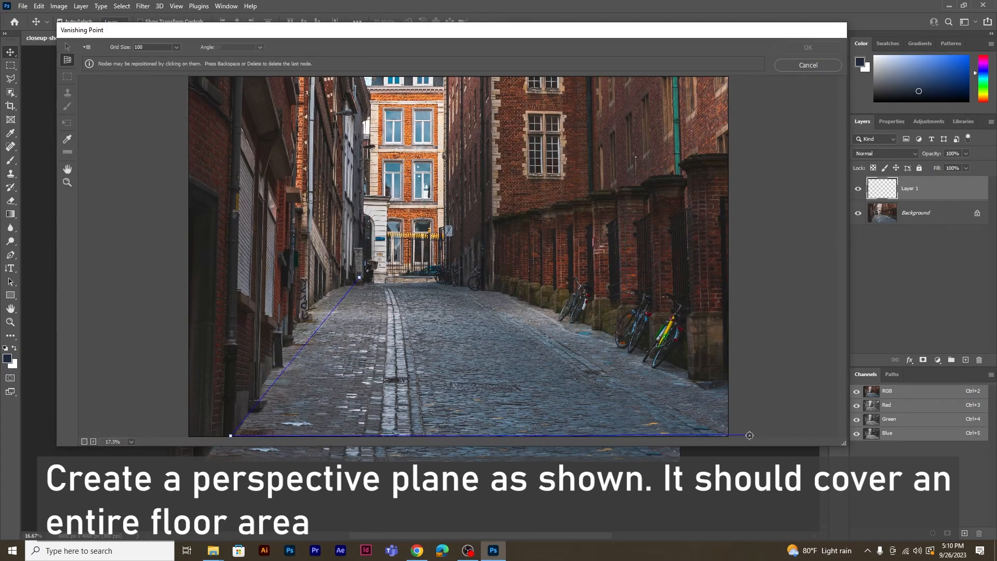
pyautogui.click(757, 435)
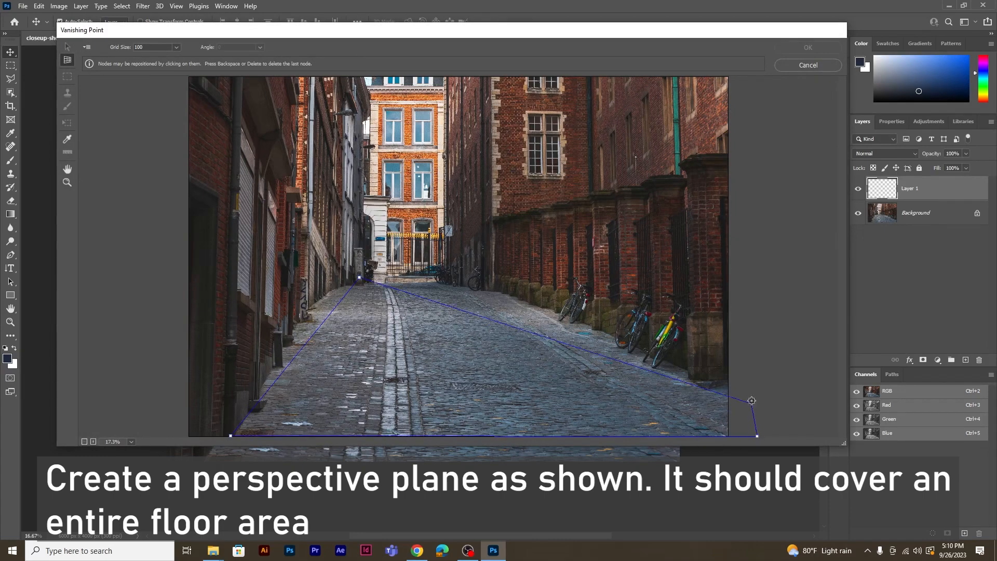
pyautogui.click(459, 284)
# Adjust the plane's corners outward so the grid covers the entire street floor in perspective
pyautogui.moveTo(756, 435); pyautogui.dragTo(823, 432)
pyautogui.moveTo(475, 282); pyautogui.dragTo(480, 283)
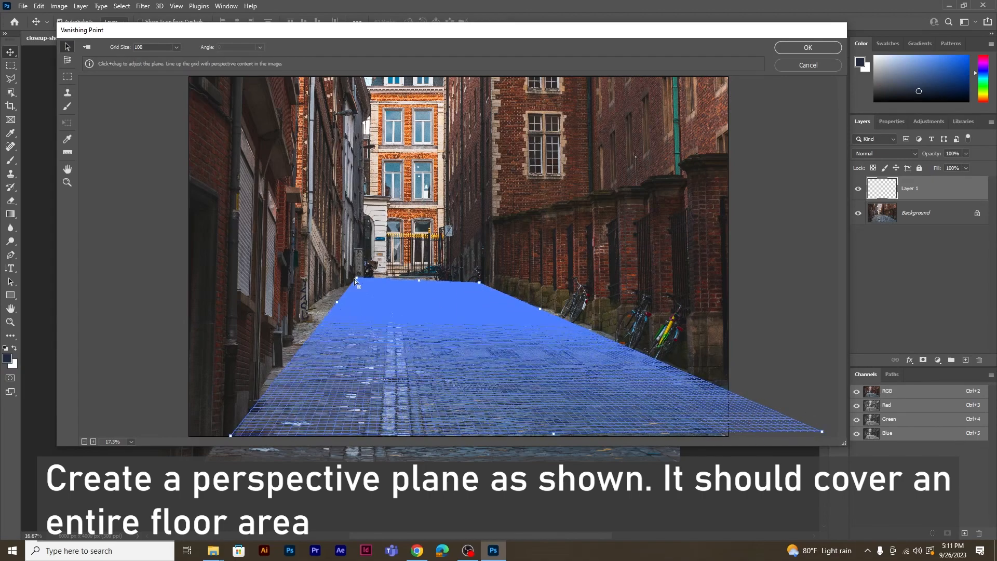
pyautogui.moveTo(359, 278); pyautogui.dragTo(352, 280)
pyautogui.moveTo(230, 435); pyautogui.dragTo(223, 438)
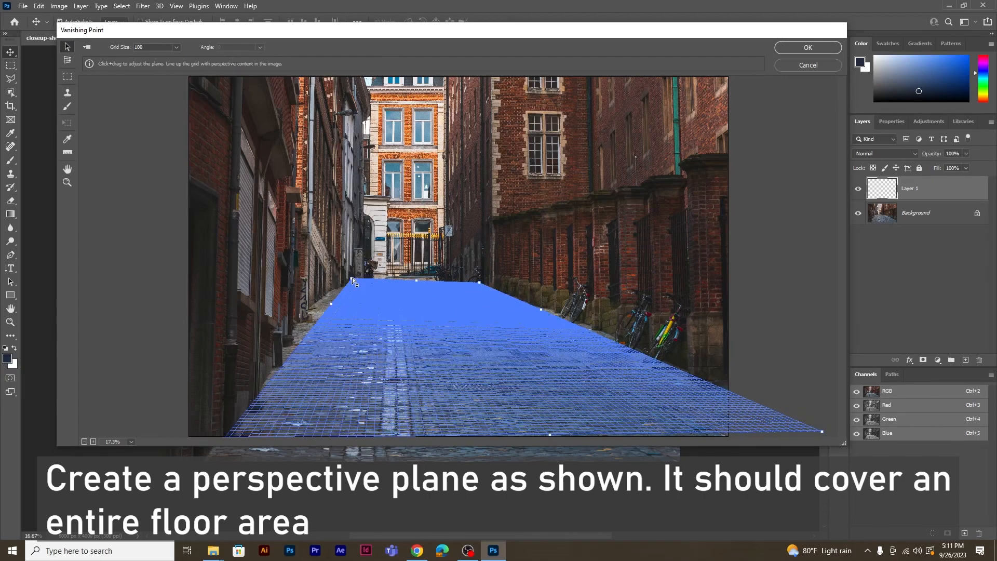
pyautogui.moveTo(351, 279); pyautogui.dragTo(333, 282)
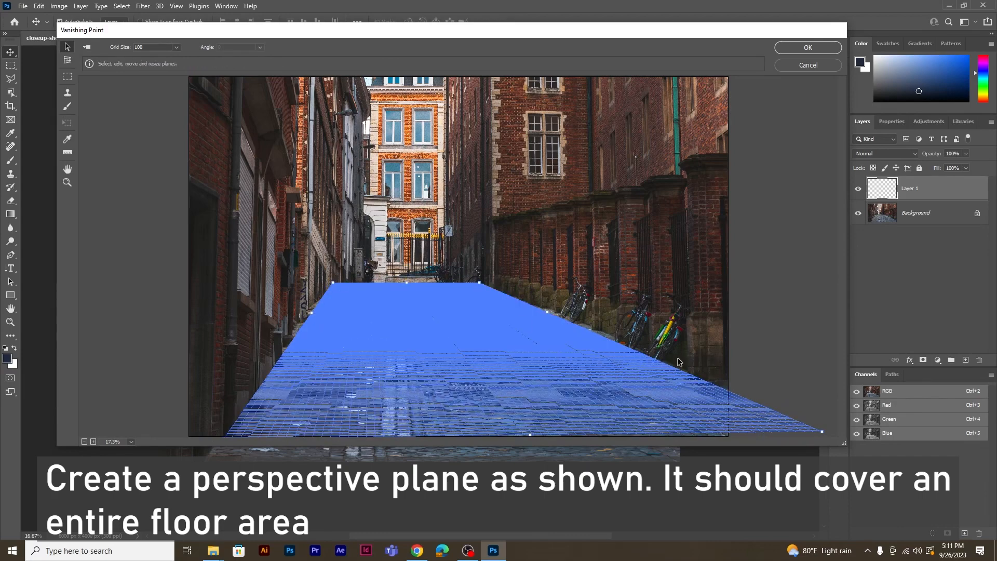
pyautogui.moveTo(822, 434); pyautogui.dragTo(830, 432)
# Paste the copied puddle map into the Vanishing Point preview and scale it down proportionally
pyautogui.press('alt')
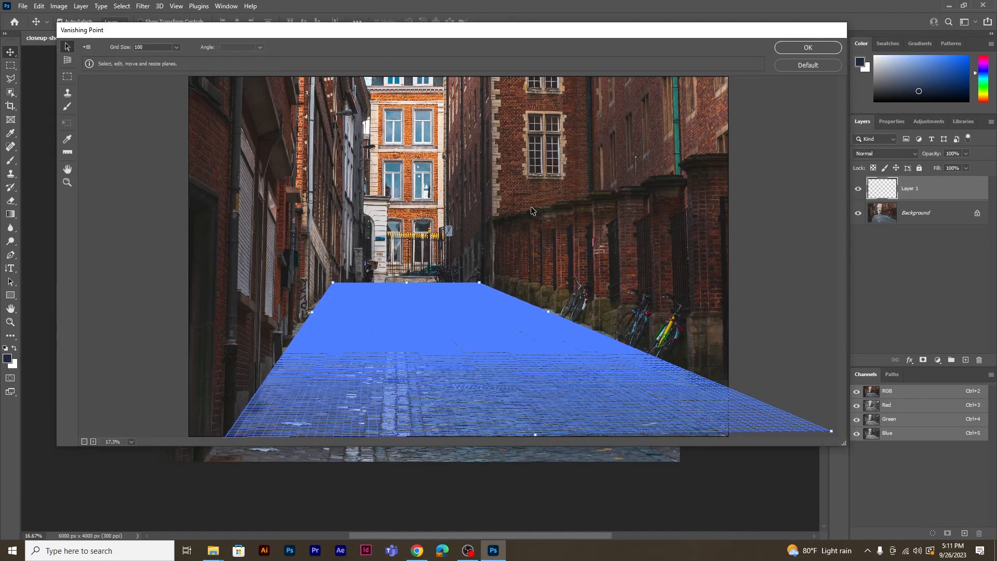
pyautogui.press('Return')
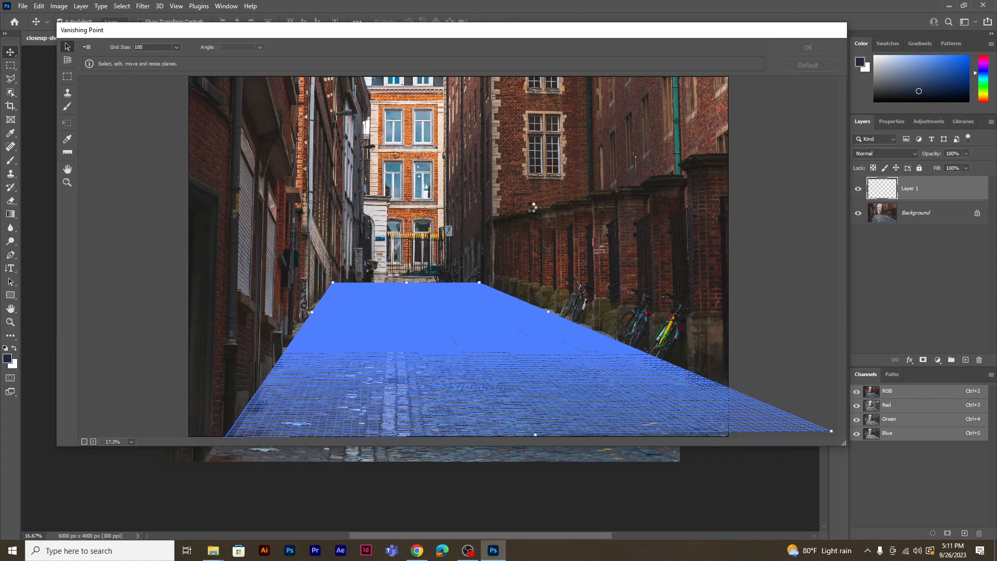
pyautogui.hotkey('ctrl', 'v')
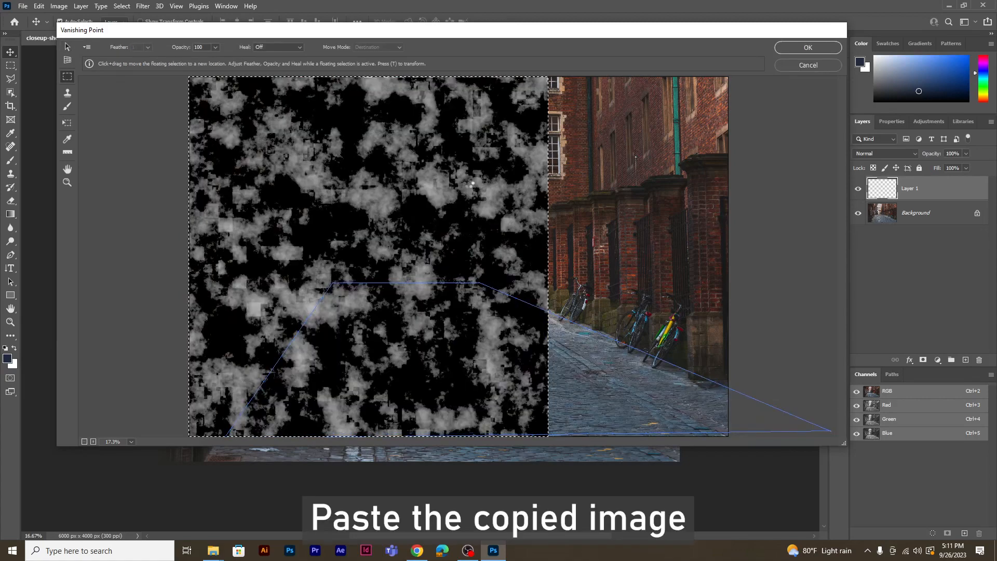
pyautogui.moveTo(471, 183); pyautogui.dragTo(471, 184)
pyautogui.hotkey('ctrl', 't')
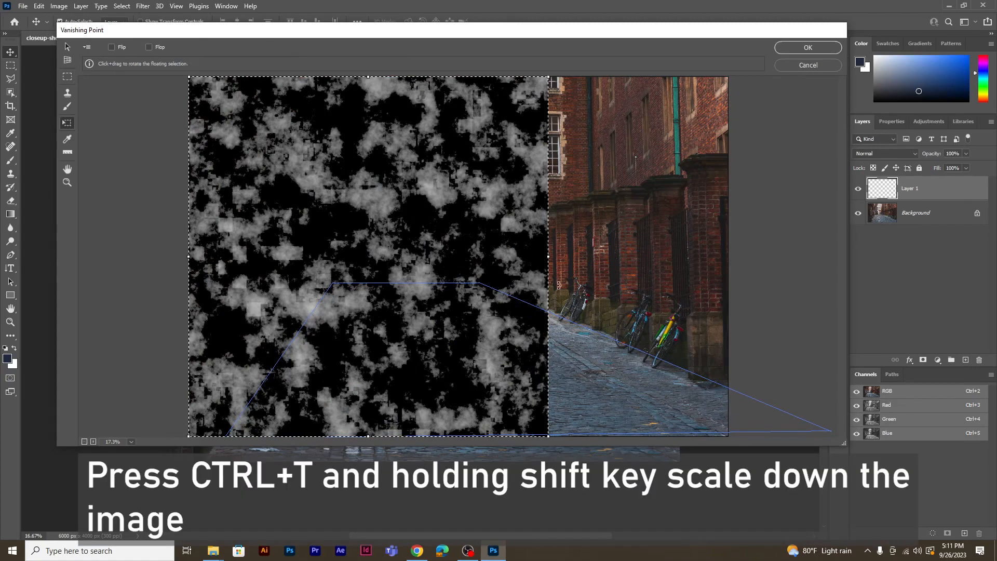
pyautogui.moveTo(549, 435); pyautogui.dragTo(394, 283)
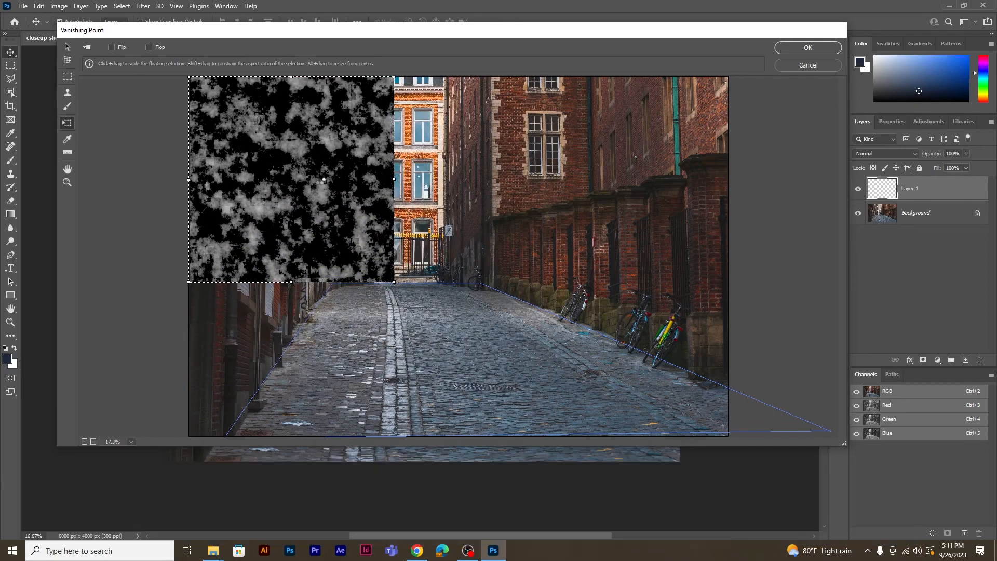
# Move the puddle map onto the floor plane, duplicate it toward the far end to cover the street, and apply the filter
pyautogui.moveTo(319, 181); pyautogui.dragTo(404, 339)
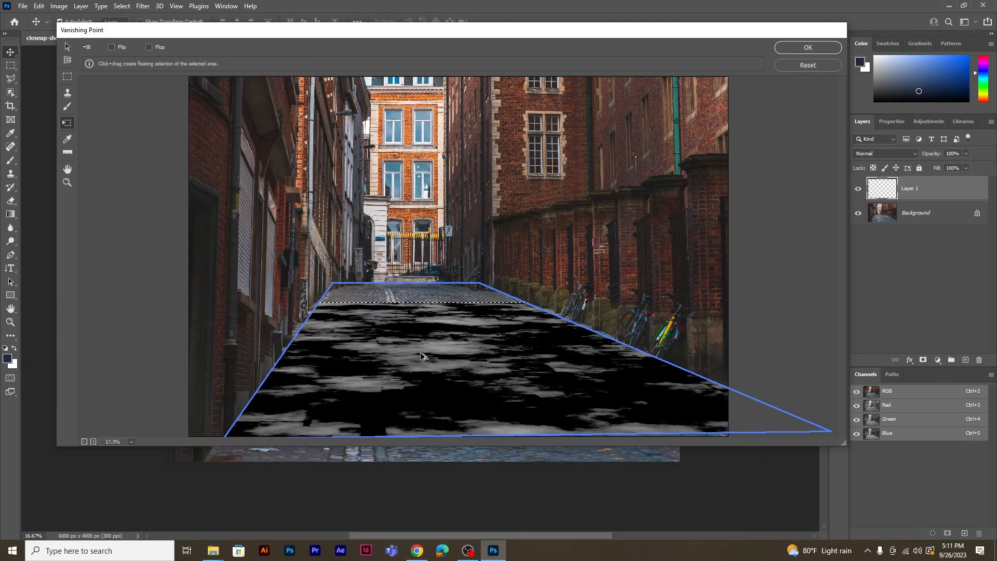
pyautogui.press('alt')
pyautogui.moveTo(423, 358); pyautogui.dragTo(418, 309)
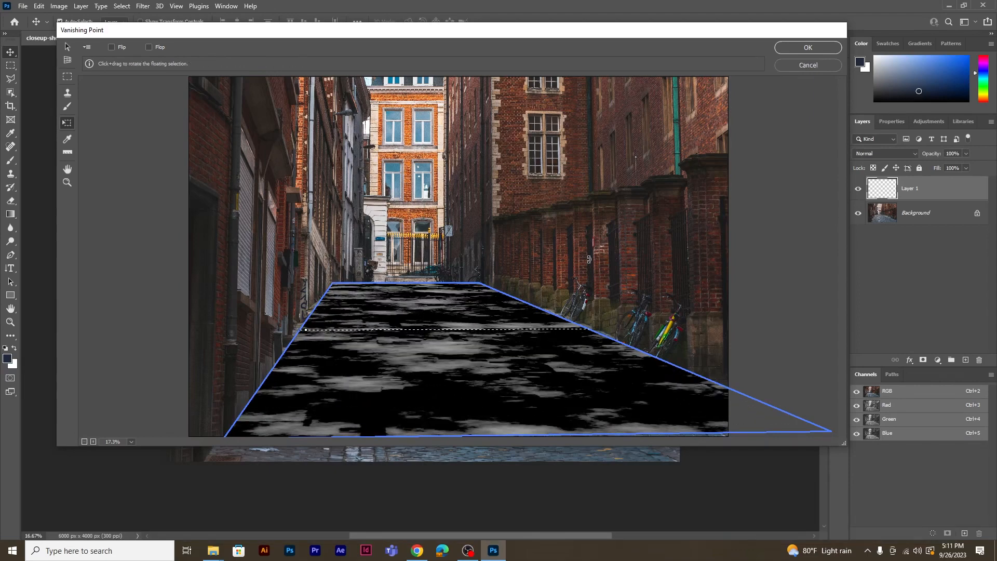
pyautogui.click(808, 48)
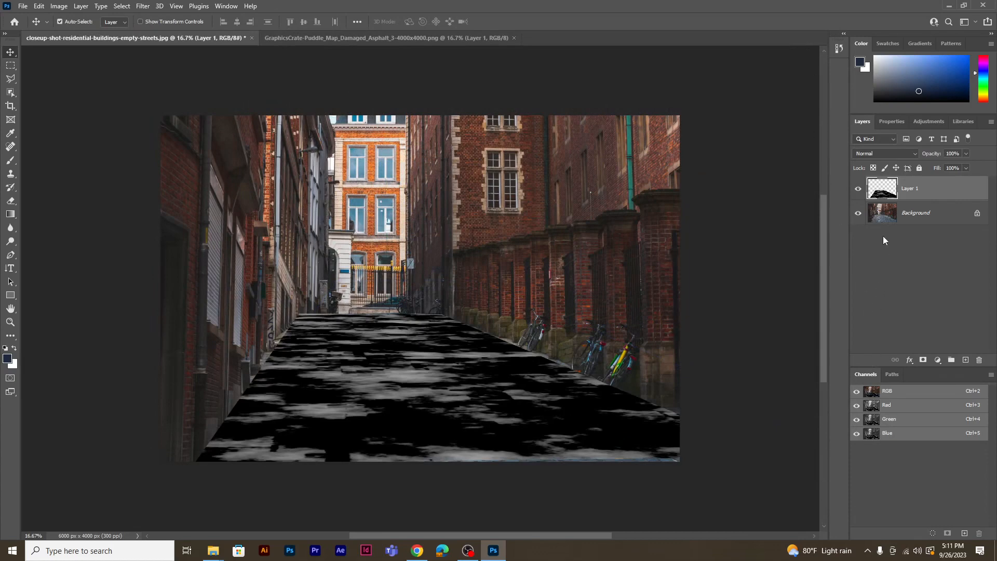
# Create a solid color fill layer in black (000000) and place it directly beneath Layer 1
pyautogui.click(937, 360)
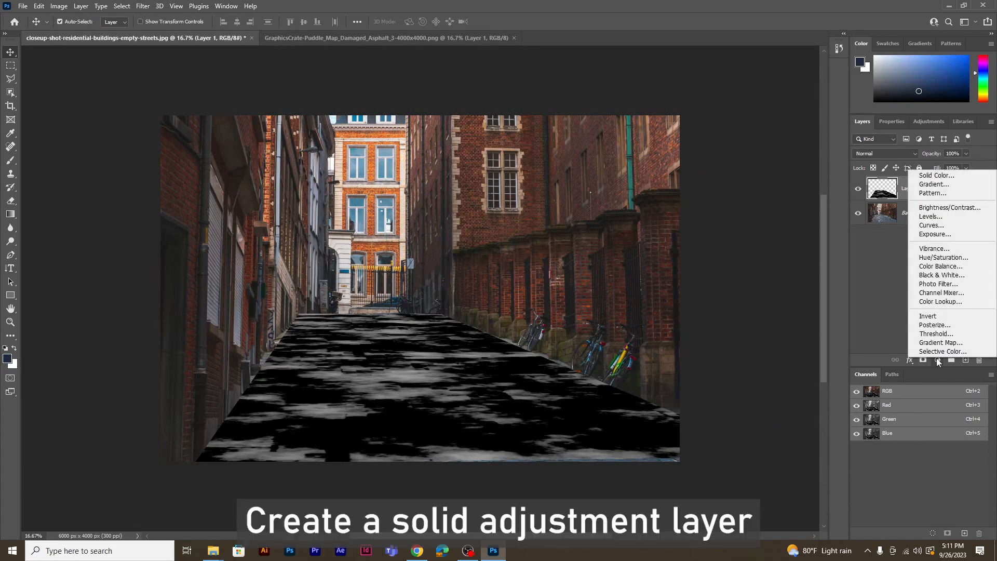
pyautogui.click(943, 176)
pyautogui.moveTo(716, 268); pyautogui.dragTo(640, 313)
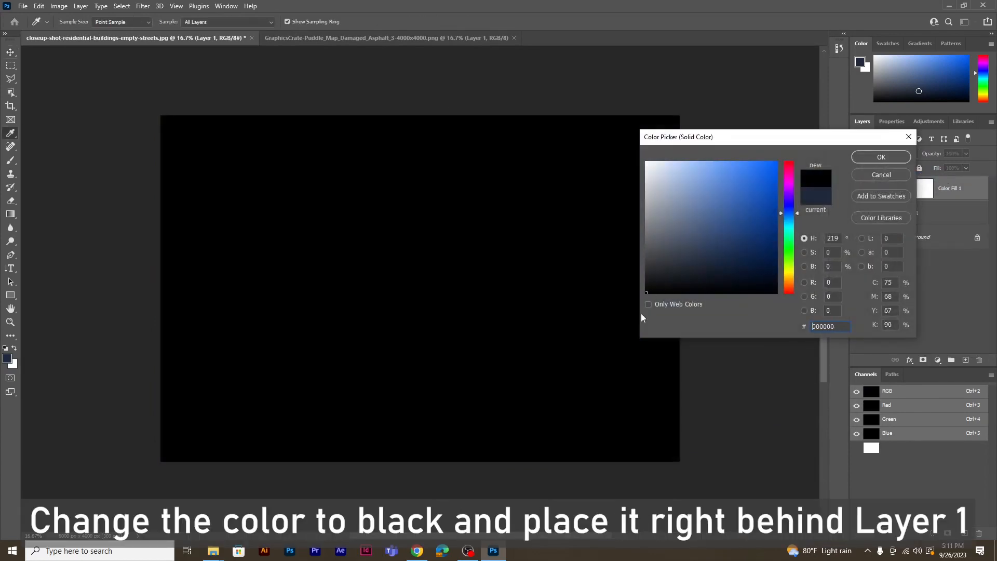
pyautogui.click(877, 159)
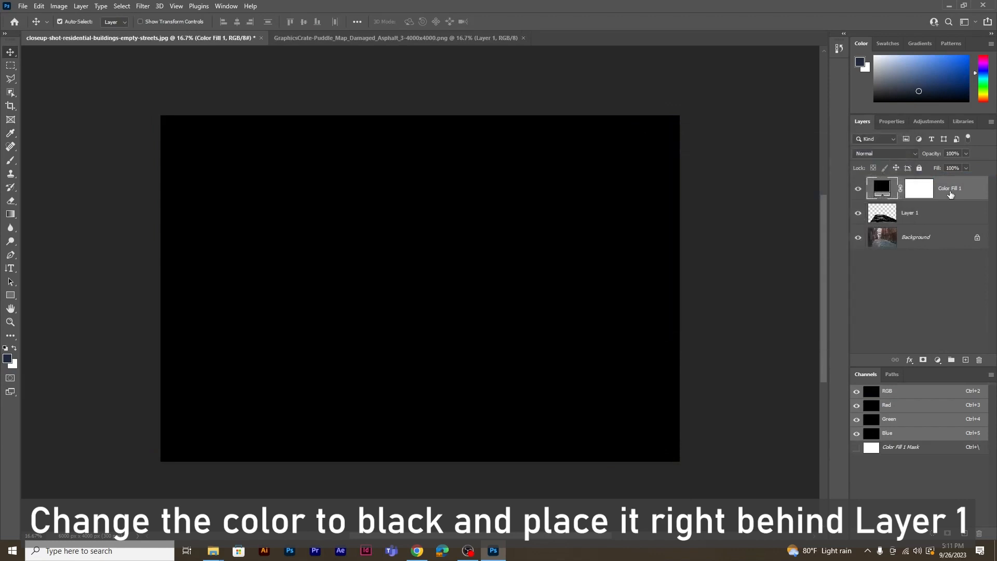
pyautogui.moveTo(950, 195); pyautogui.dragTo(947, 215)
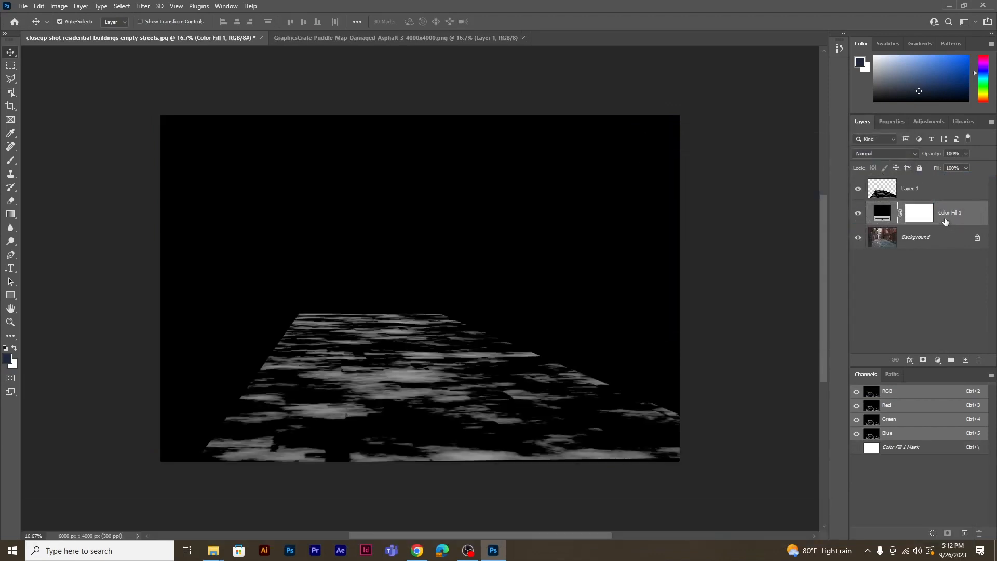
# Add a Levels adjustment layer above Layer 1 with the white input level set to 123
pyautogui.click(939, 193)
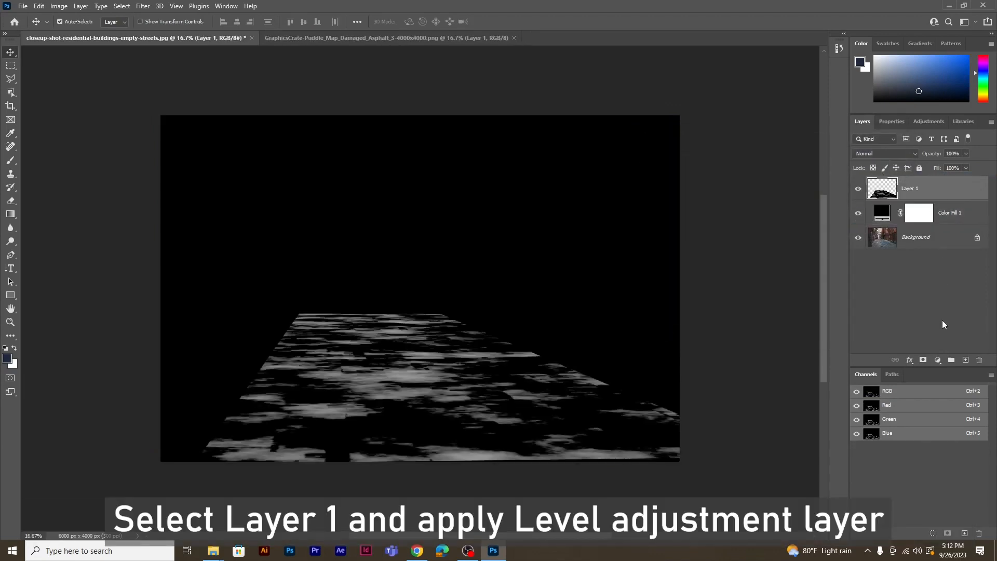
pyautogui.click(937, 360)
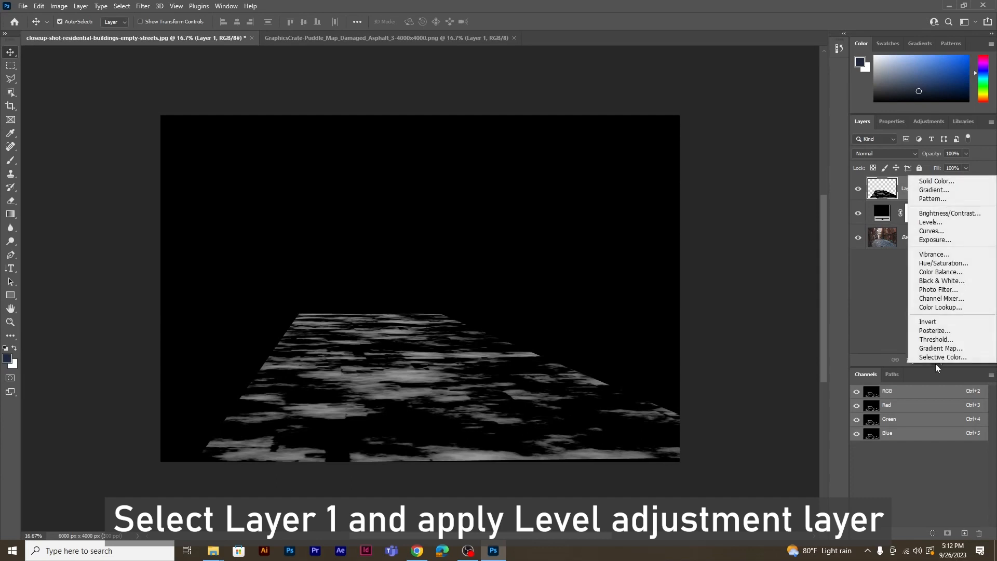
pyautogui.click(929, 222)
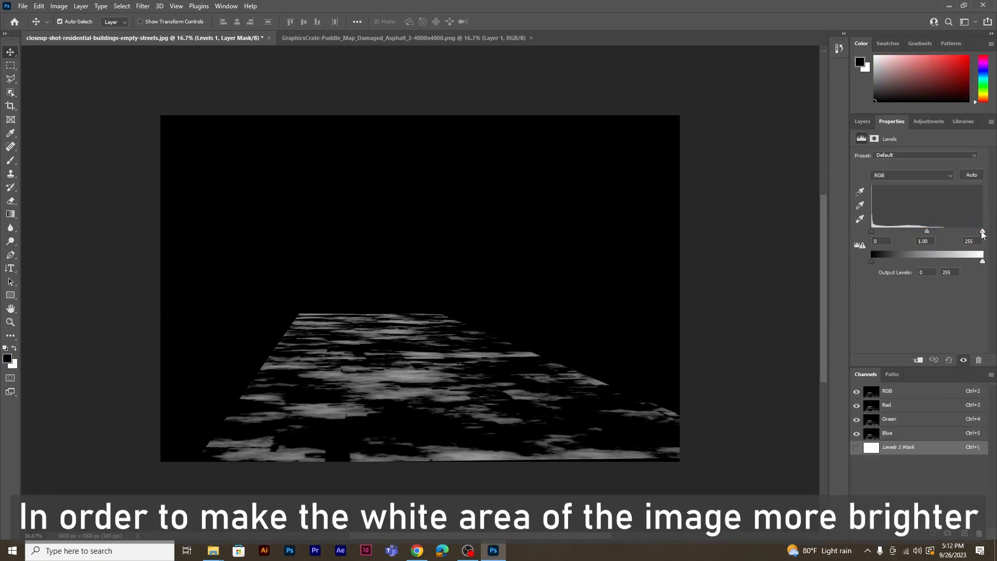
pyautogui.moveTo(982, 232); pyautogui.dragTo(929, 250)
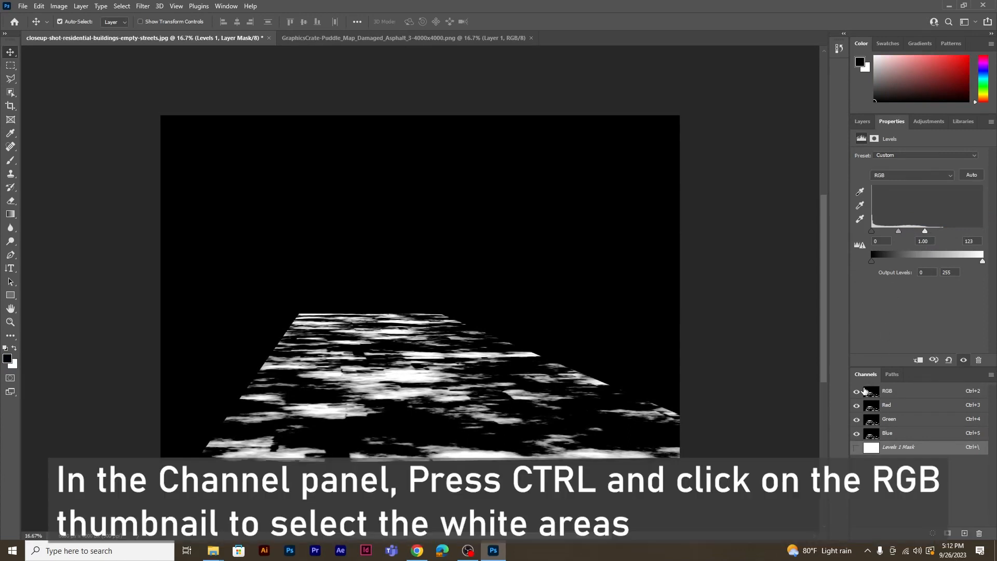
# Load the bright areas of the RGB channel as a selection and save it as a new alpha channel
pyautogui.keyDown('ctrl'); pyautogui.click(865, 390); pyautogui.keyUp('ctrl')
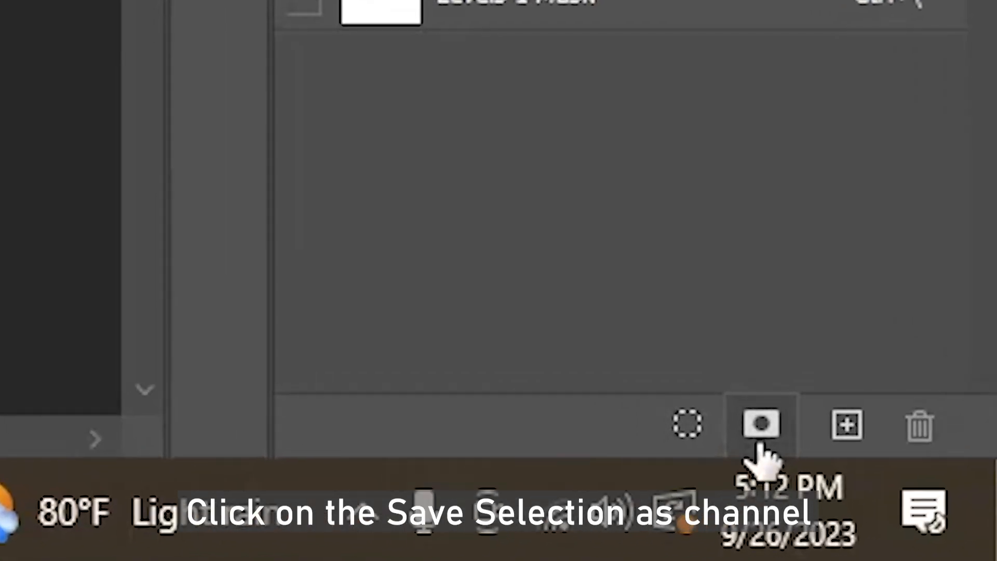
pyautogui.click(761, 425)
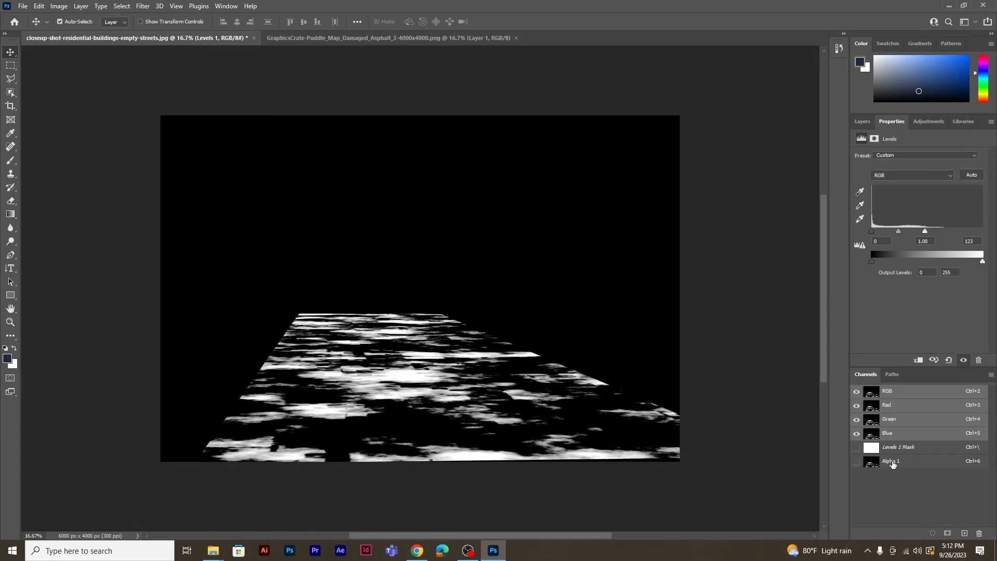
# Group the Levels 1, Layer 1 and Color Fill 1 layers and hide the group
pyautogui.click(861, 121)
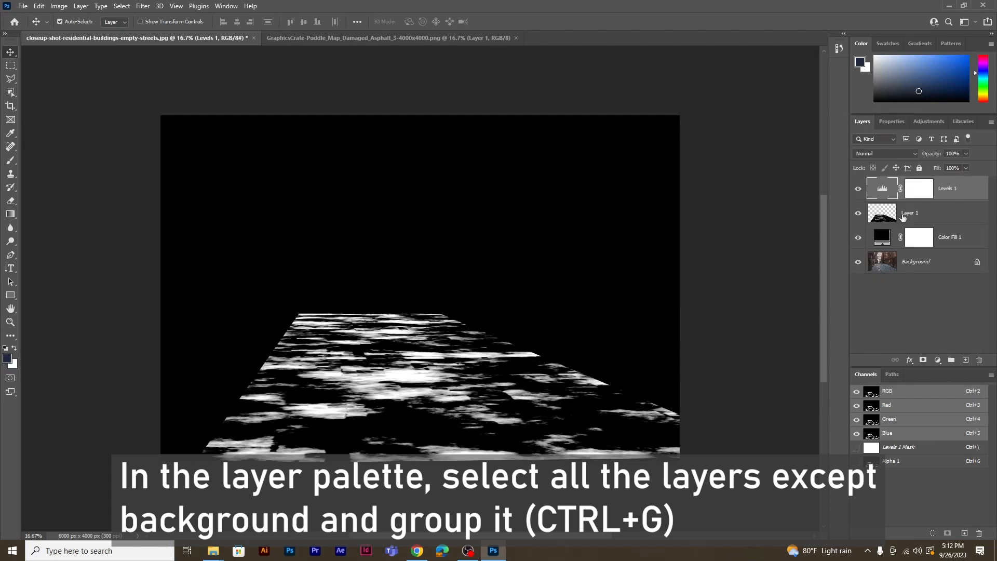
pyautogui.keyDown('shift'); pyautogui.click(955, 212); pyautogui.keyUp('shift')
pyautogui.keyDown('shift'); pyautogui.click(948, 240); pyautogui.keyUp('shift')
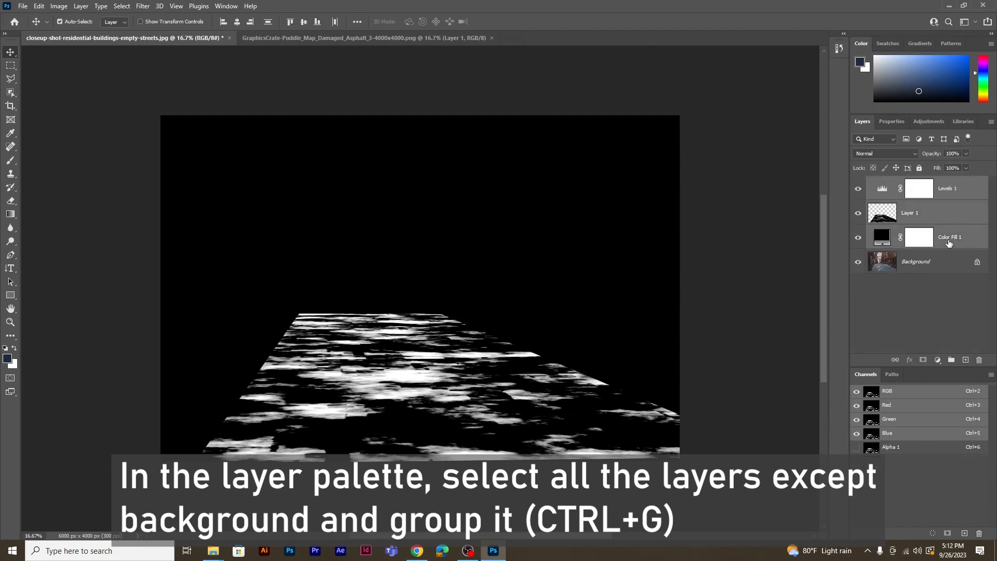
pyautogui.hotkey('ctrl', 'g')
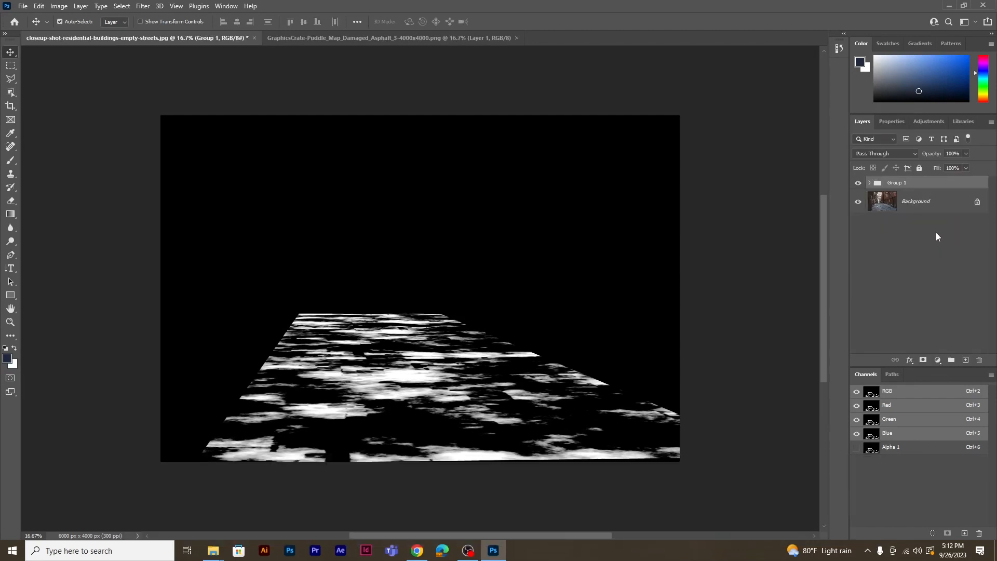
pyautogui.click(859, 183)
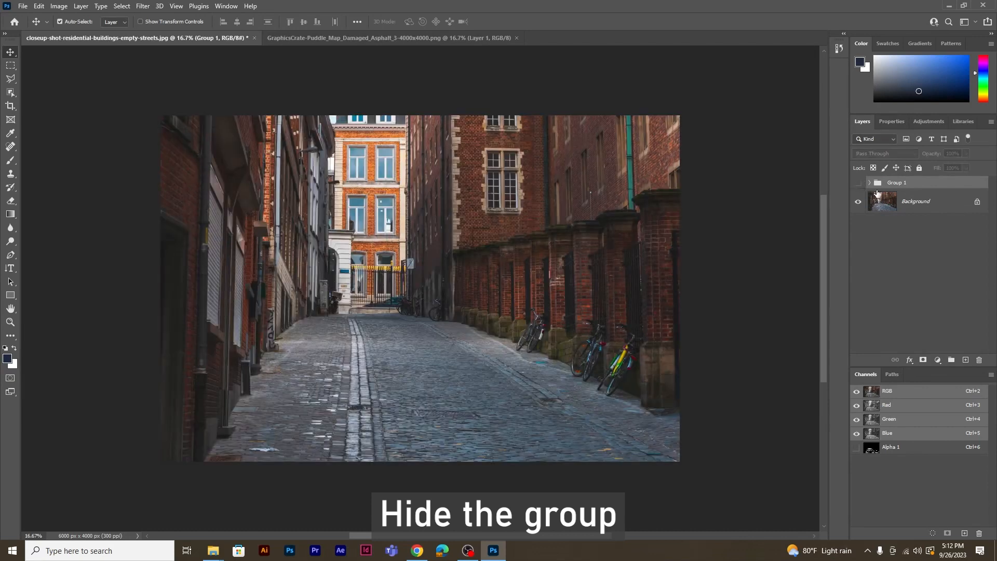
# Duplicate the Background layer
pyautogui.click(938, 208)
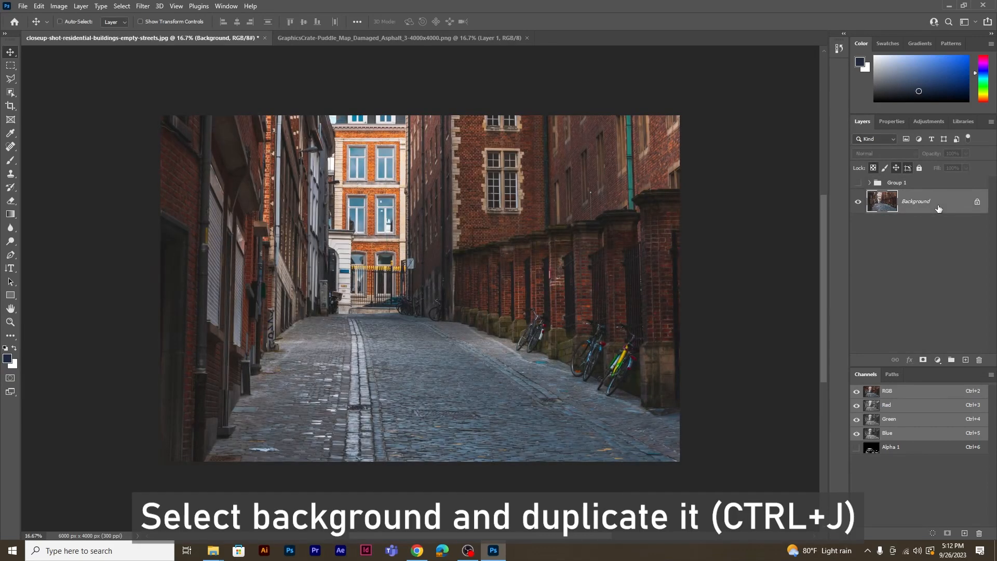
pyautogui.hotkey('ctrl', 'j')
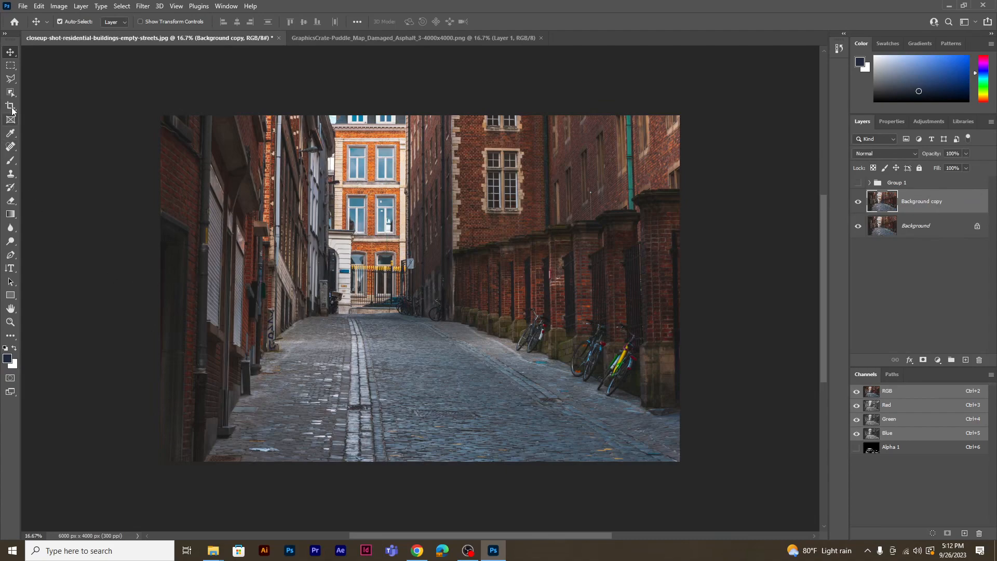
# Start a polygonal lasso selection of the cobblestone floor, tracing its left edge from the far gate down to the photo's lower edge
pyautogui.click(11, 79)
pyautogui.hotkey('ctrl', '+')
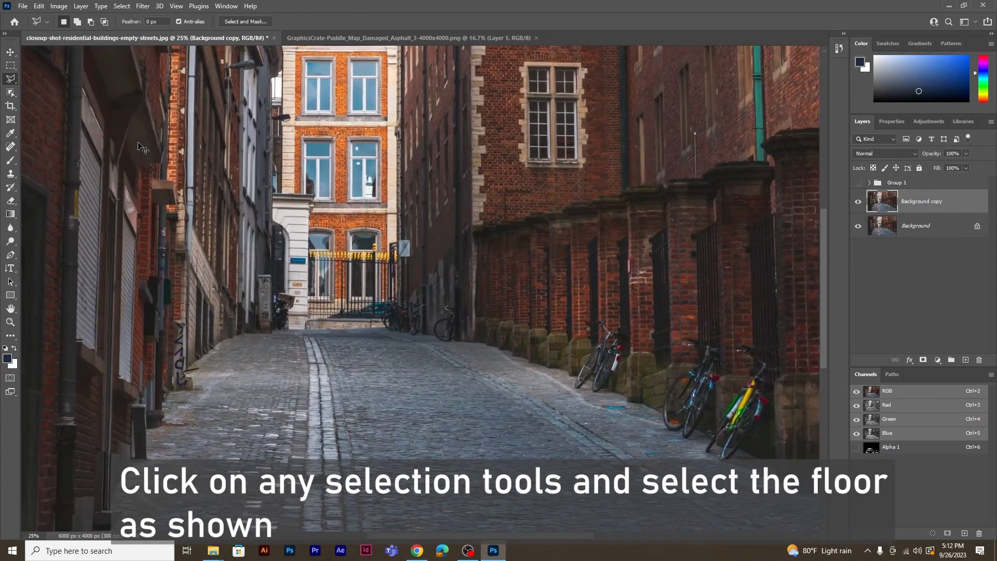
pyautogui.hotkey('ctrl', '+')
pyautogui.moveTo(291, 364); pyautogui.dragTo(361, 278)
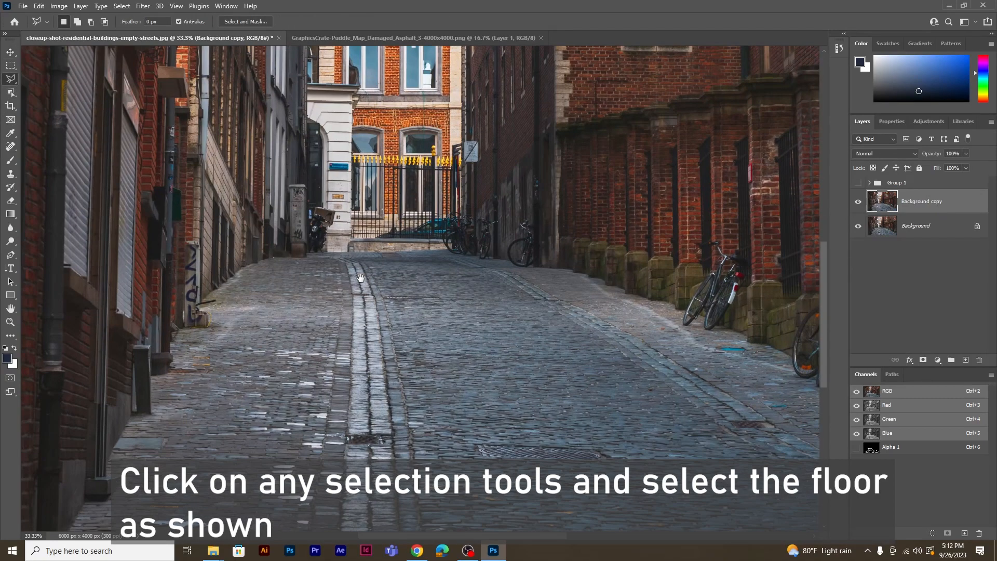
pyautogui.click(303, 257)
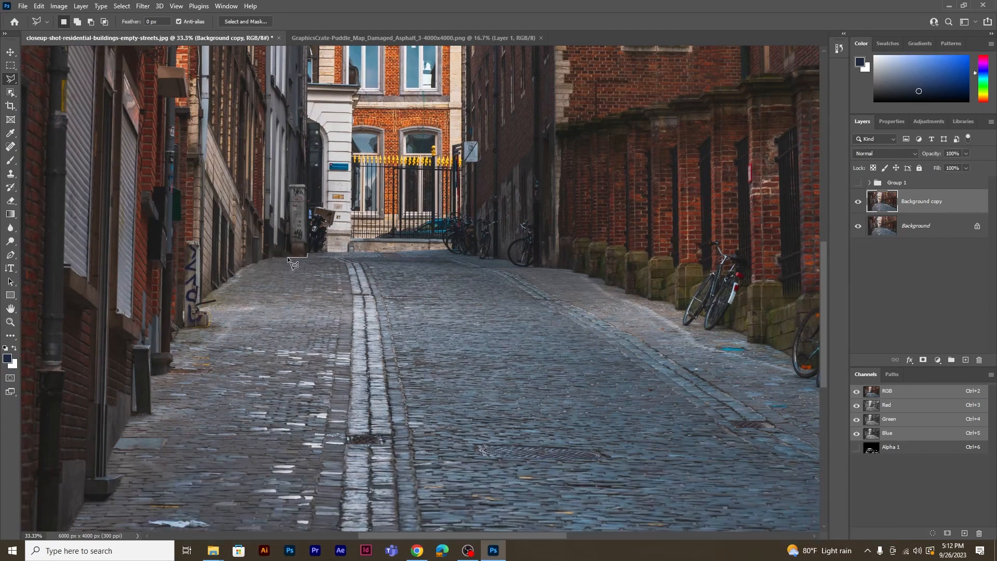
pyautogui.click(229, 279)
pyautogui.click(199, 305)
pyautogui.click(151, 375)
pyautogui.click(154, 414)
pyautogui.click(132, 413)
pyautogui.moveTo(137, 410); pyautogui.dragTo(233, 181)
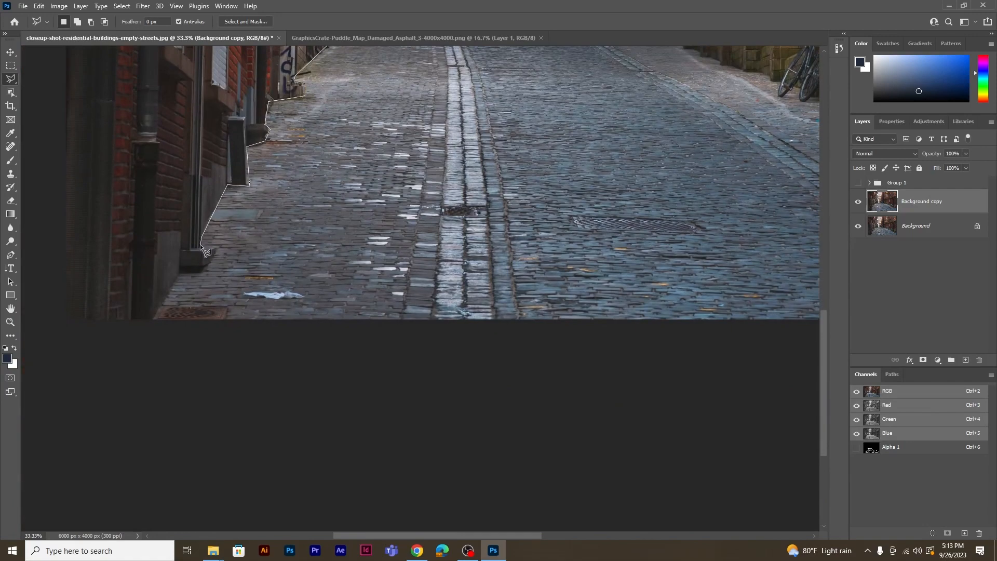
pyautogui.click(155, 322)
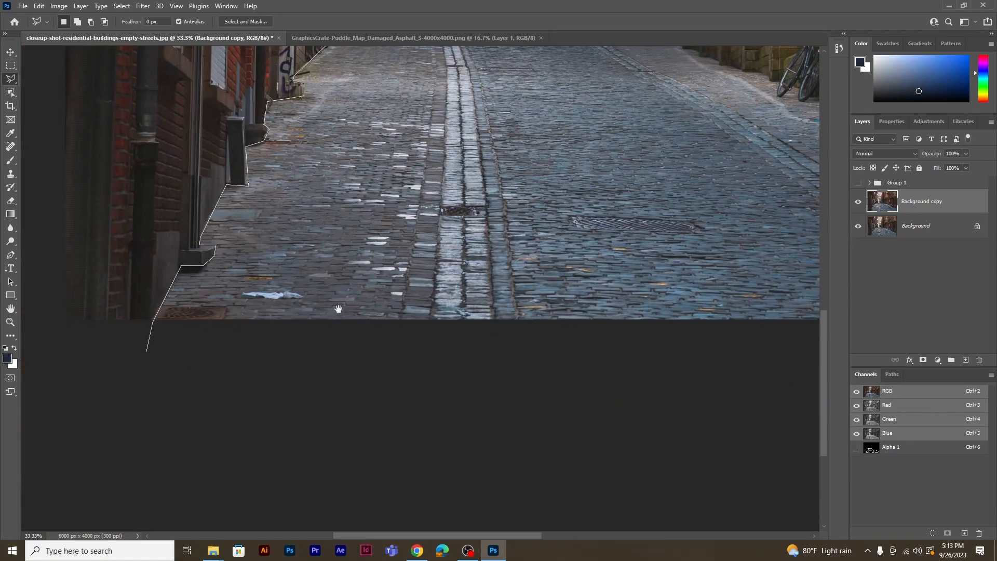
# Continue the lasso outline below the photo, up the street's right edge past the bicycles and along the far end to close the selection
pyautogui.moveTo(519, 298); pyautogui.dragTo(178, 339)
pyautogui.click(766, 401)
pyautogui.click(801, 307)
pyautogui.click(778, 250)
pyautogui.click(726, 268)
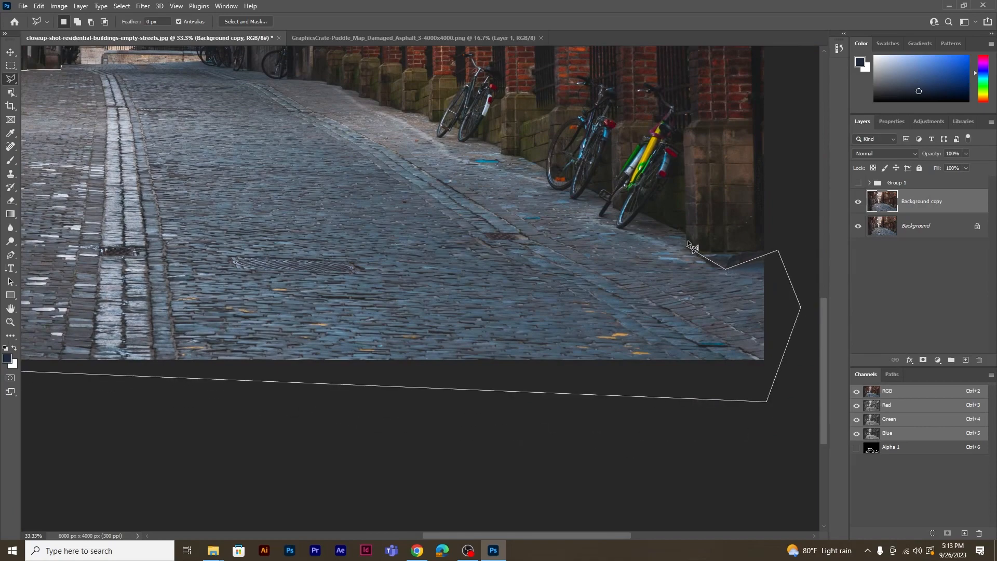
pyautogui.click(644, 212)
pyautogui.moveTo(322, 79); pyautogui.dragTo(506, 262)
pyautogui.click(507, 263)
pyautogui.click(475, 261)
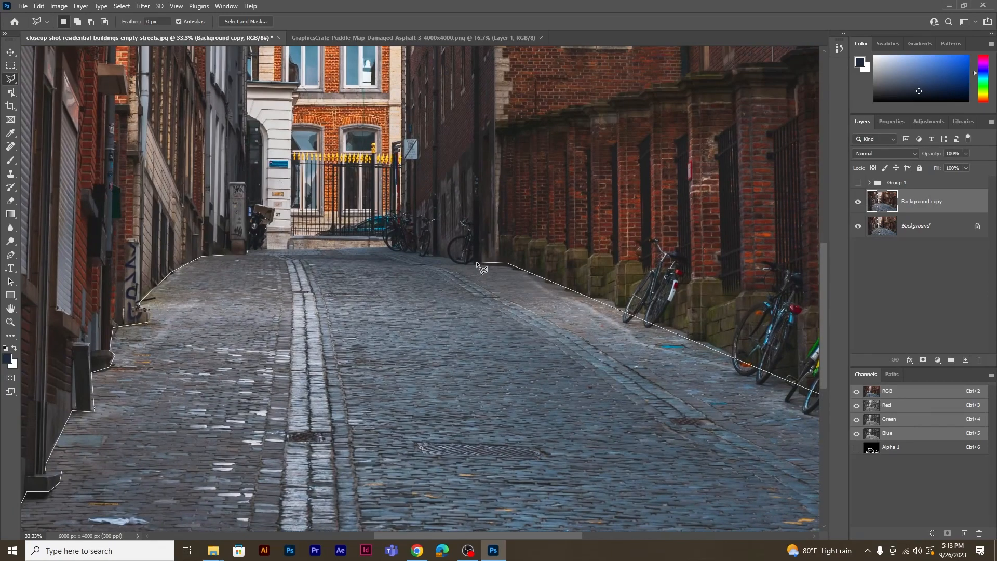
pyautogui.click(406, 250)
pyautogui.click(248, 254)
pyautogui.hotkey('ctrl', '-')
pyautogui.hotkey('ctrl', '-')
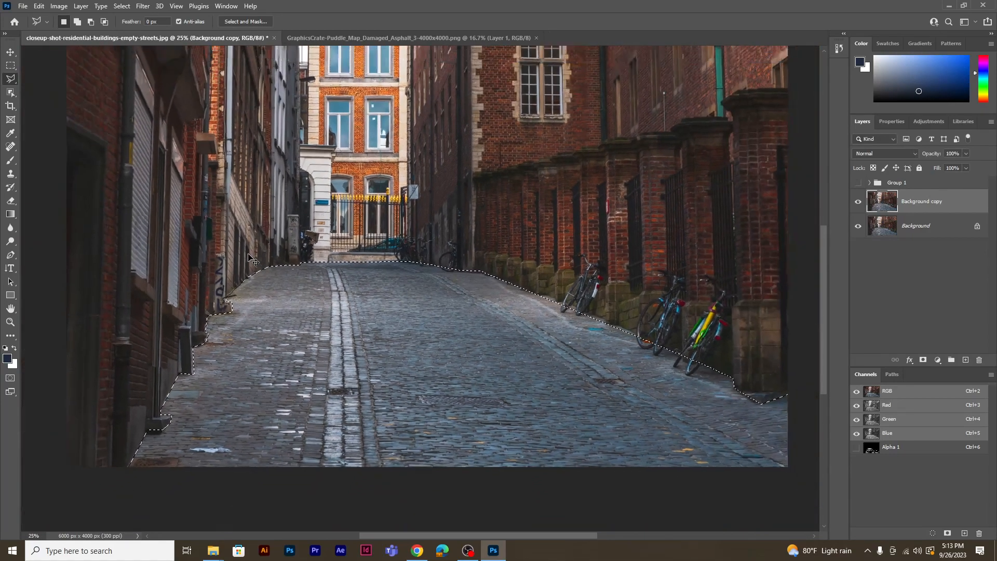
# Add a layer mask to the Background copy layer from the floor selection and unlink the mask from the image
pyautogui.moveTo(421, 261); pyautogui.dragTo(371, 309)
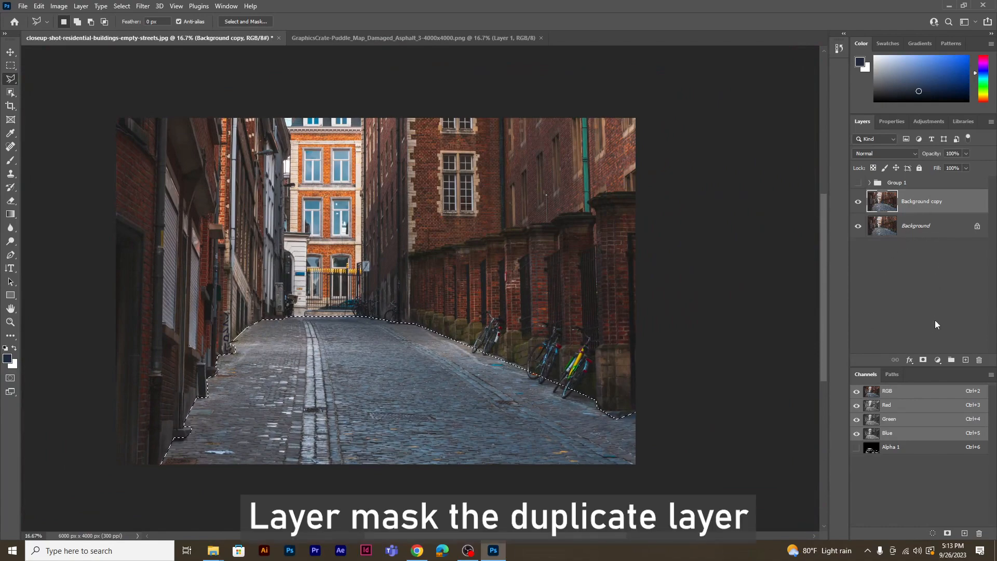
pyautogui.click(922, 359)
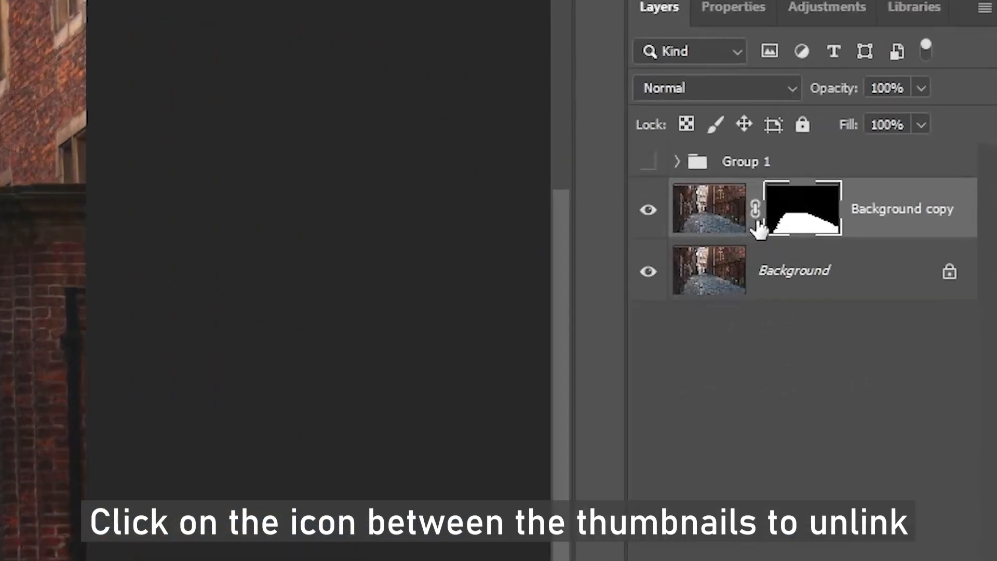
pyautogui.click(901, 202)
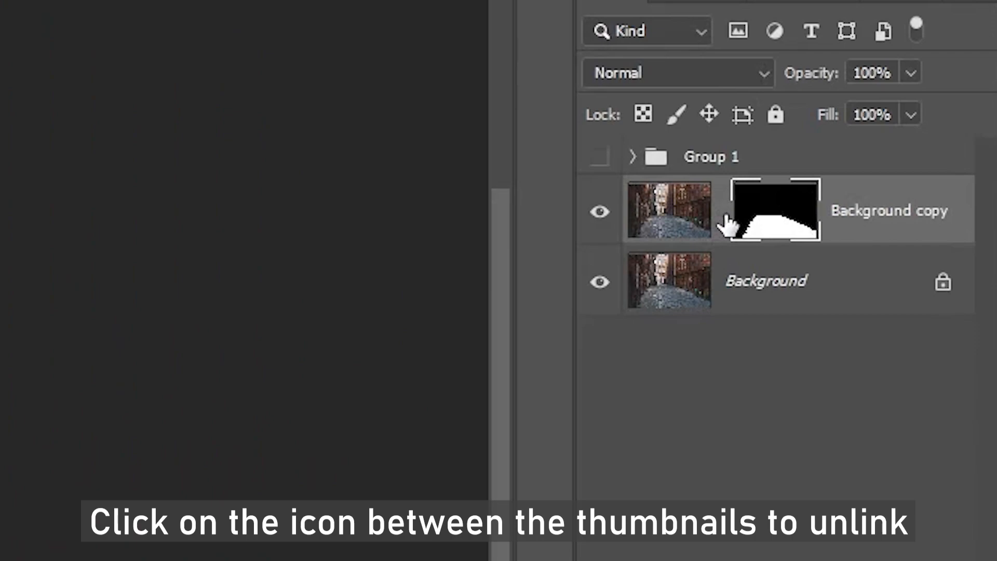
# Flip the Background copy image vertically without its mask and shift it slightly up and left to align the street reflection
pyautogui.click(665, 224)
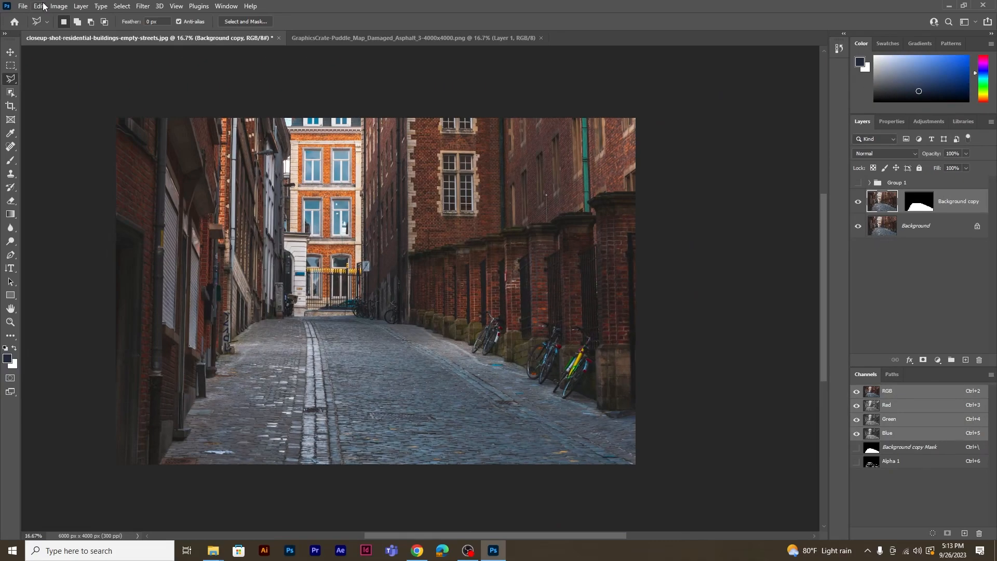
pyautogui.click(39, 5)
pyautogui.moveTo(93, 243)
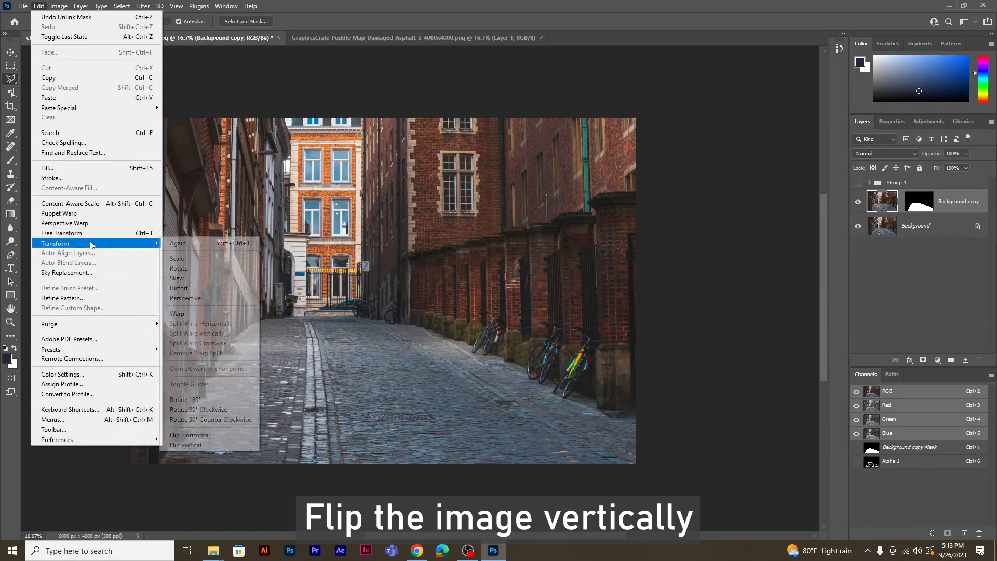
pyautogui.click(205, 441)
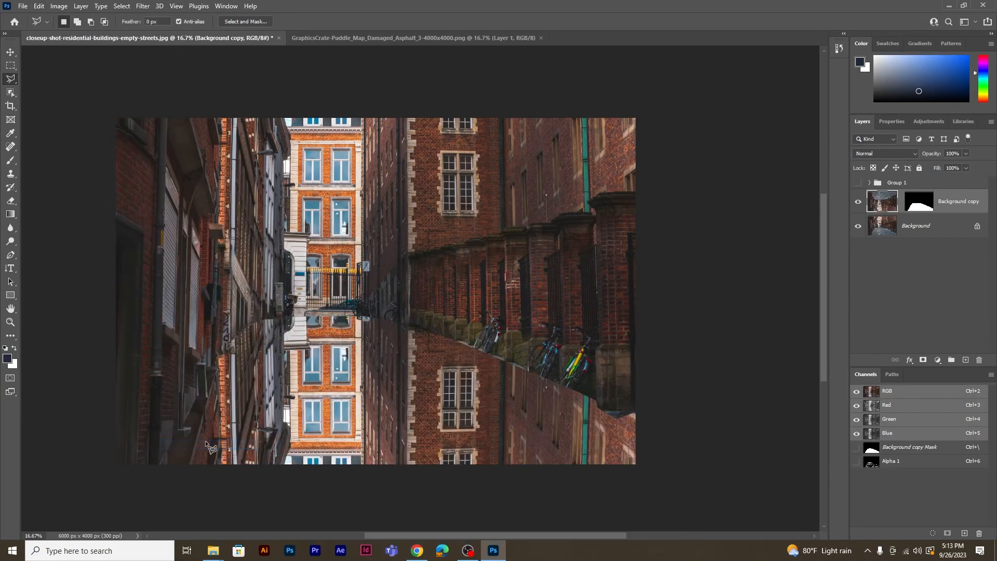
pyautogui.click(10, 51)
pyautogui.moveTo(363, 423); pyautogui.dragTo(358, 399)
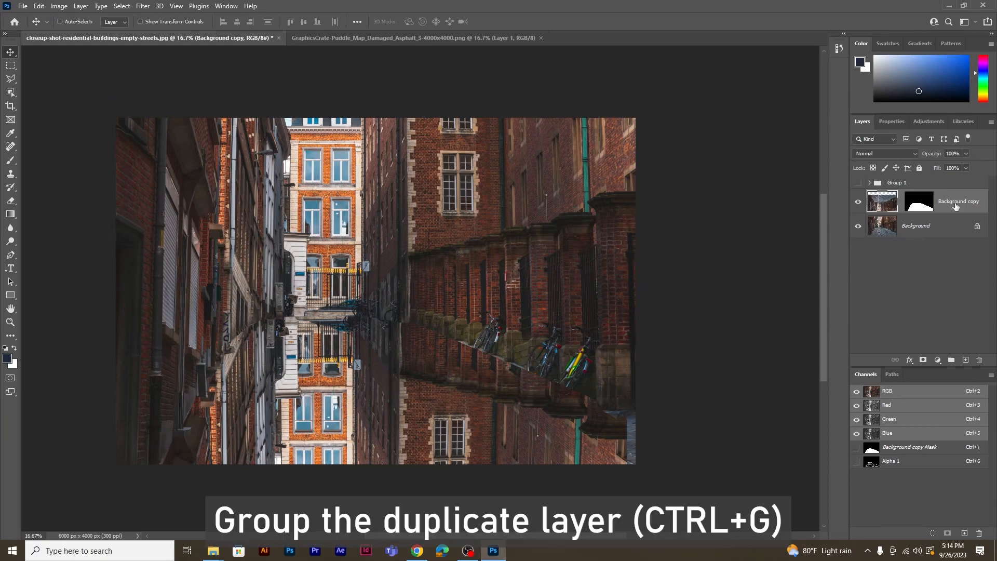
# Group the Background copy layer and mask the new group with a selection loaded from the Alpha 1 channel
pyautogui.hotkey('ctrl', 'g')
pyautogui.click(869, 196)
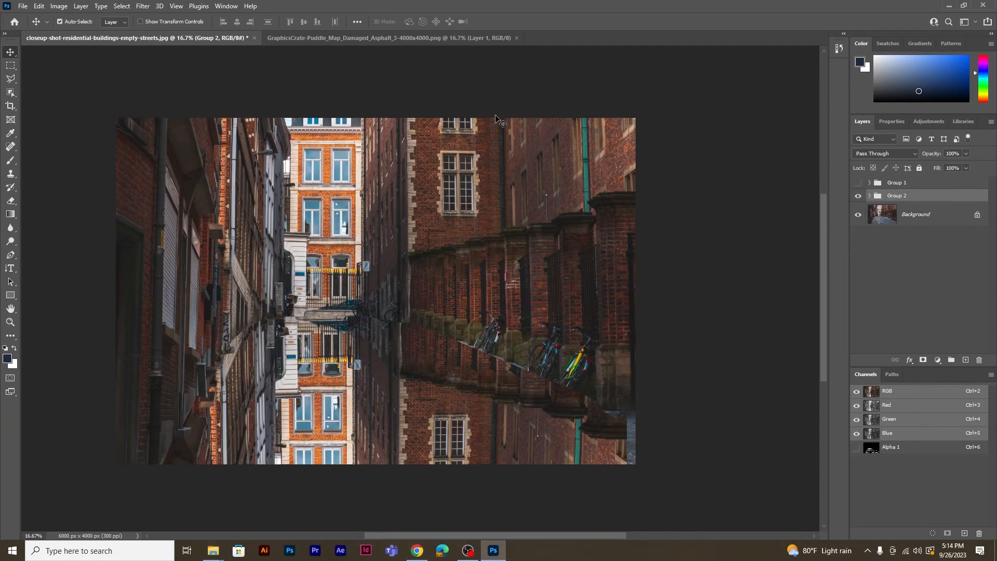
pyautogui.click(123, 7)
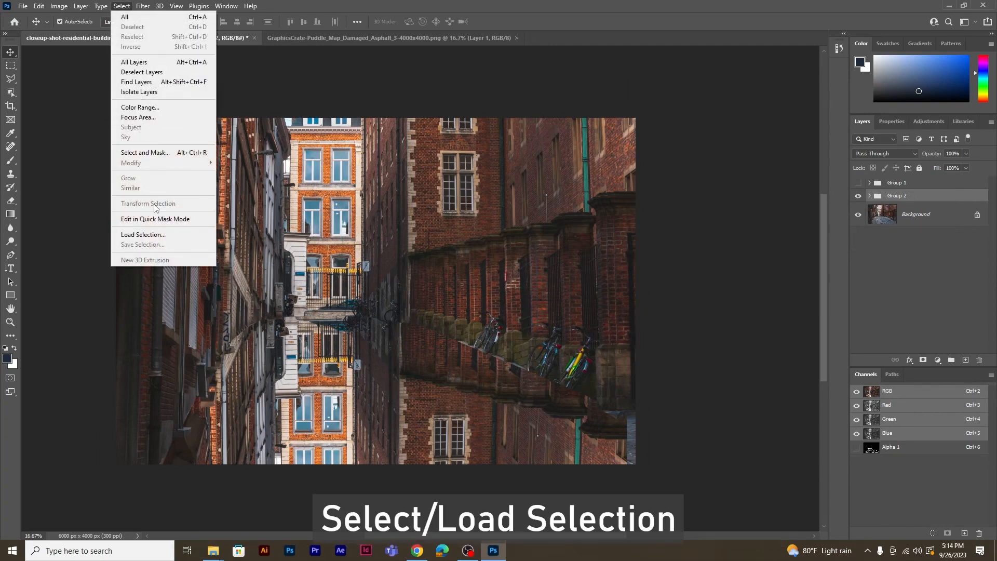
pyautogui.click(162, 236)
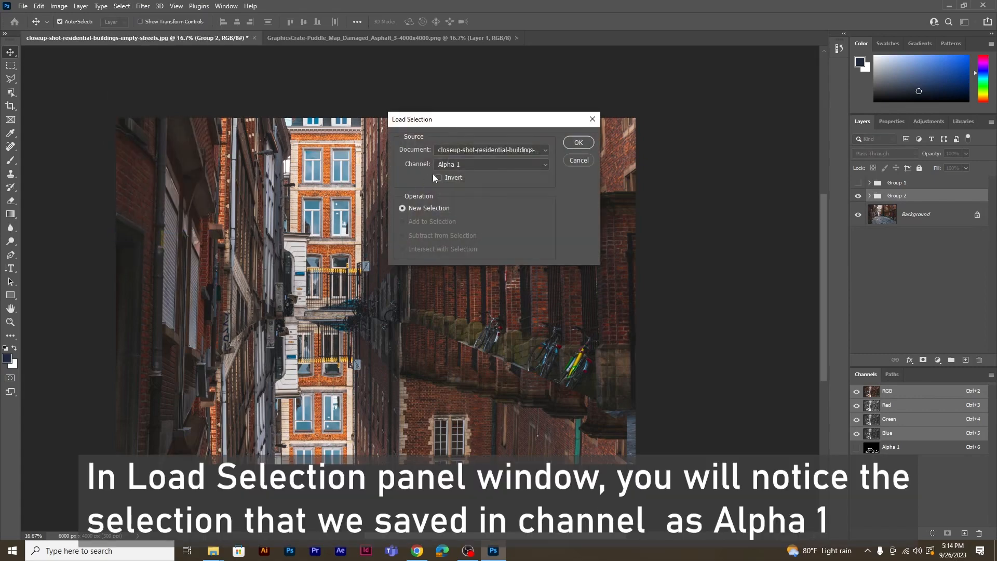
pyautogui.click(462, 164)
pyautogui.click(450, 174)
pyautogui.click(577, 142)
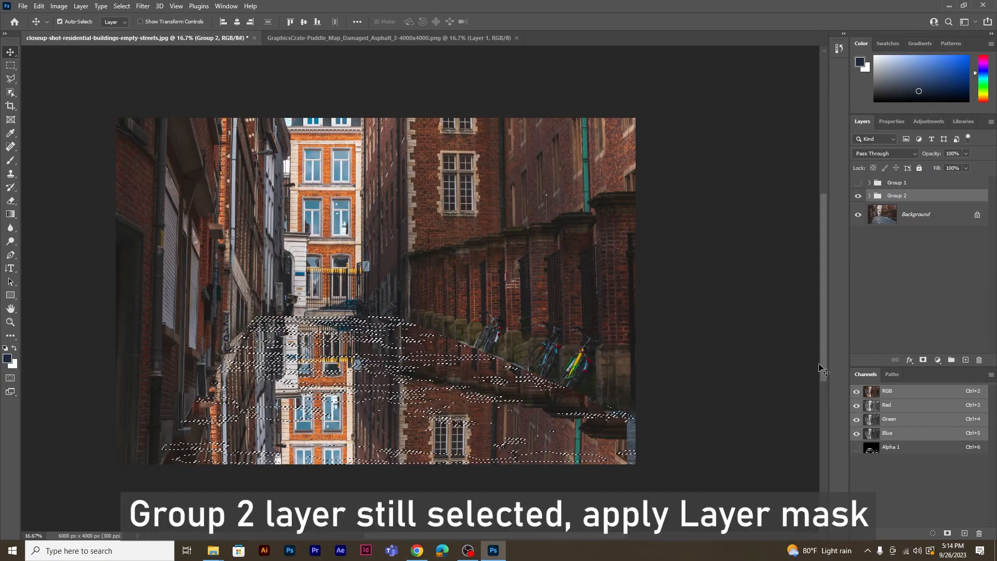
pyautogui.click(923, 360)
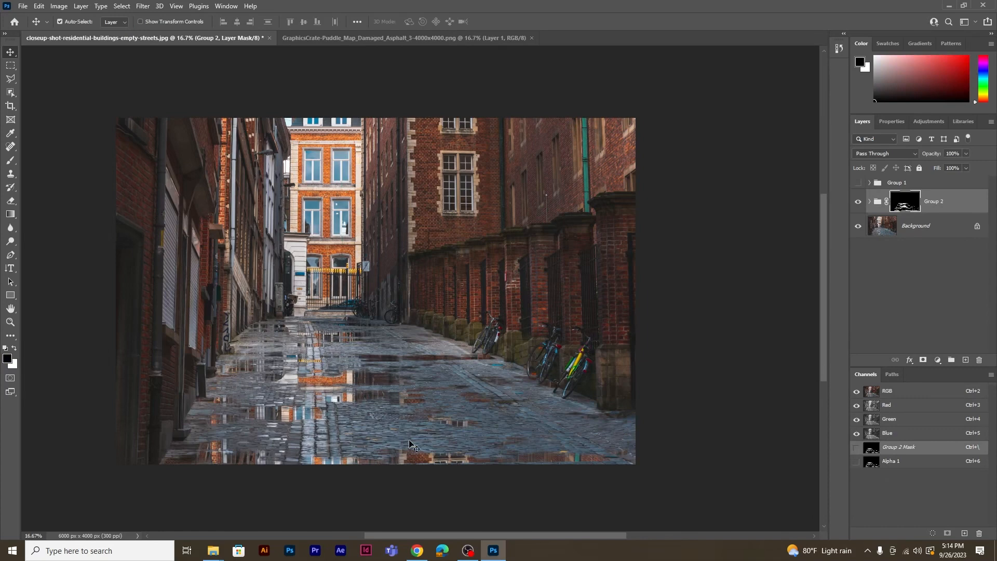
# Compare the street with and without the puddle reflections by toggling the visibility of Group 2
pyautogui.click(858, 203)
pyautogui.click(858, 202)
pyautogui.click(858, 203)
pyautogui.click(858, 202)
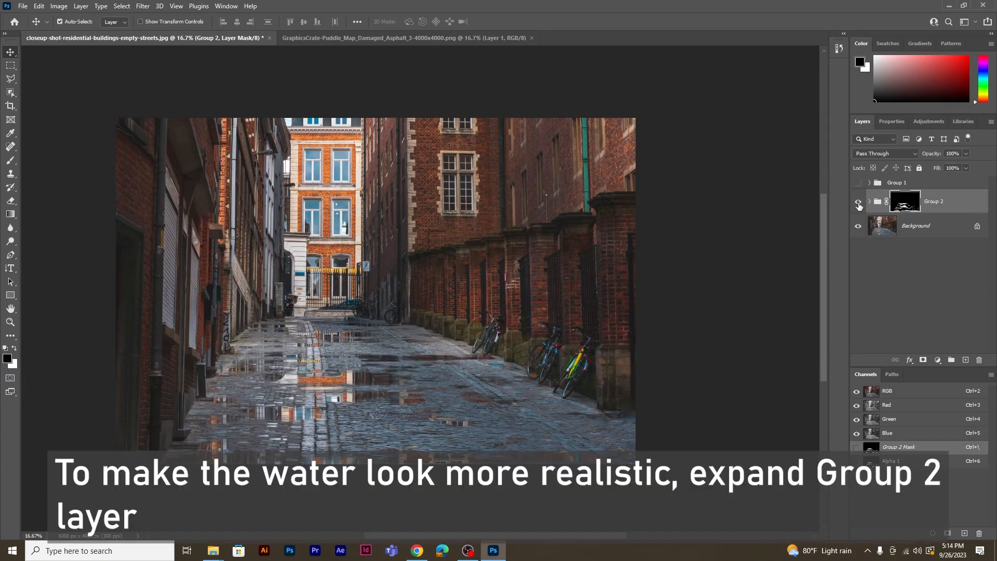
# Add a Gradient Map adjustment layer above the Background copy layer inside Group 2
pyautogui.click(869, 202)
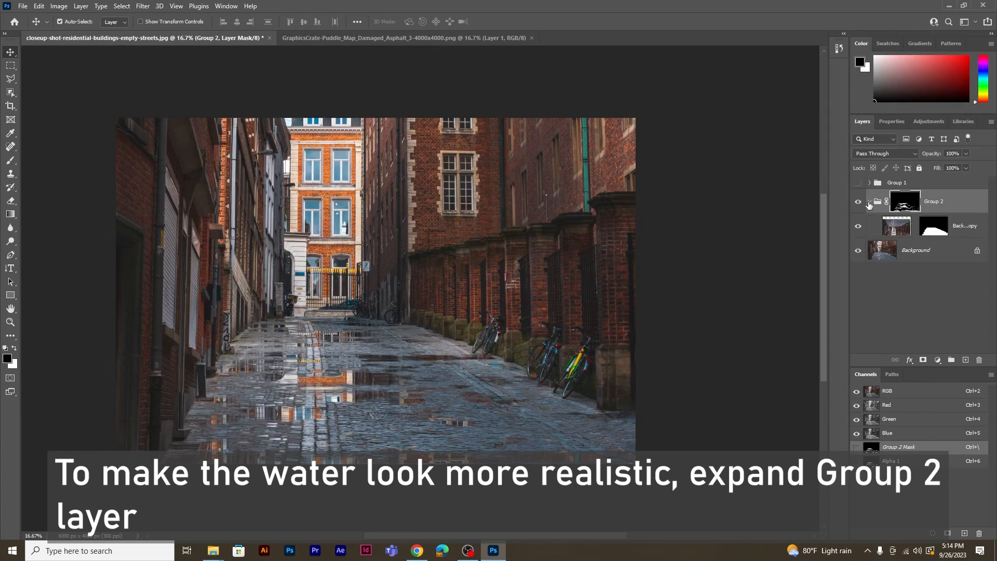
pyautogui.click(960, 235)
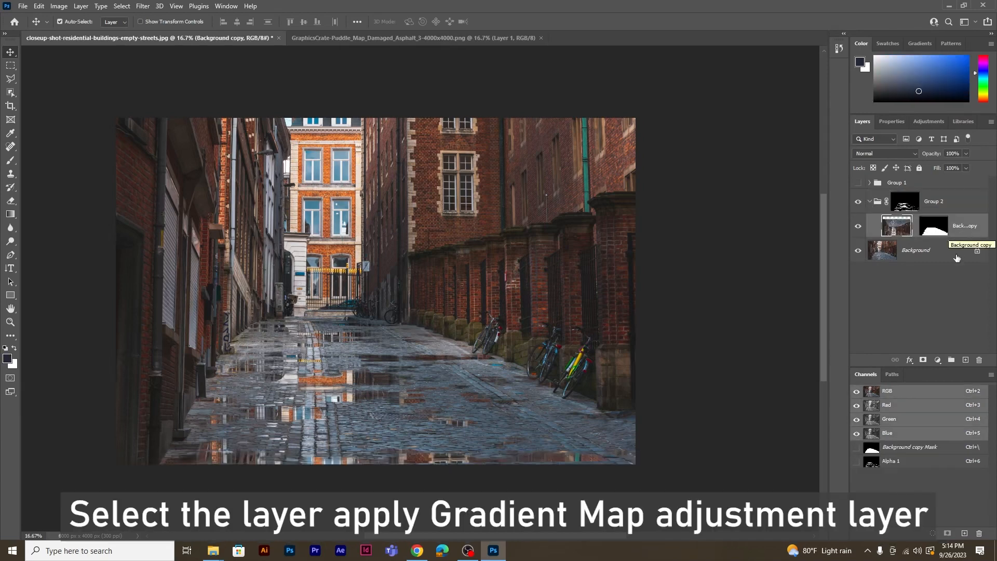
pyautogui.click(938, 359)
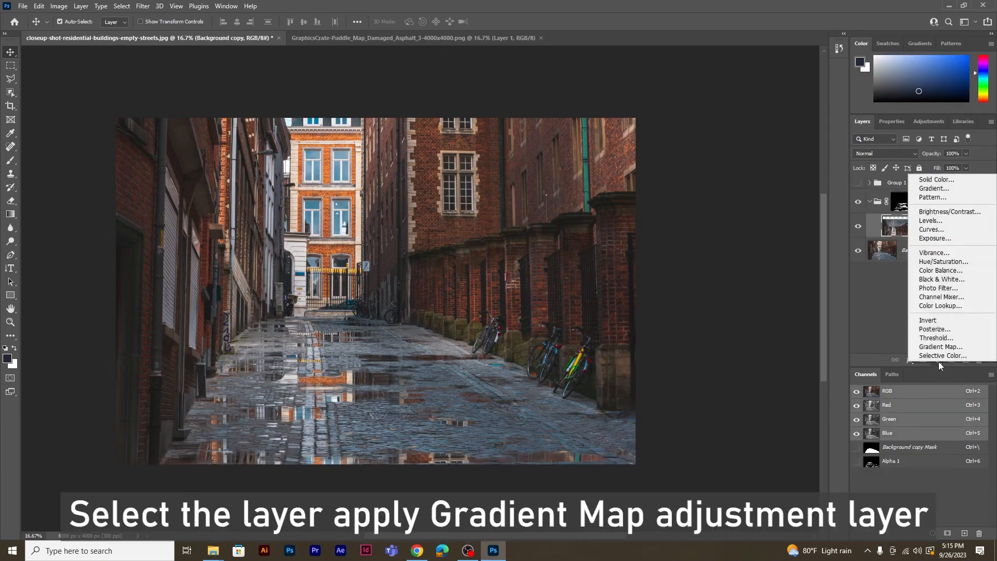
pyautogui.click(939, 349)
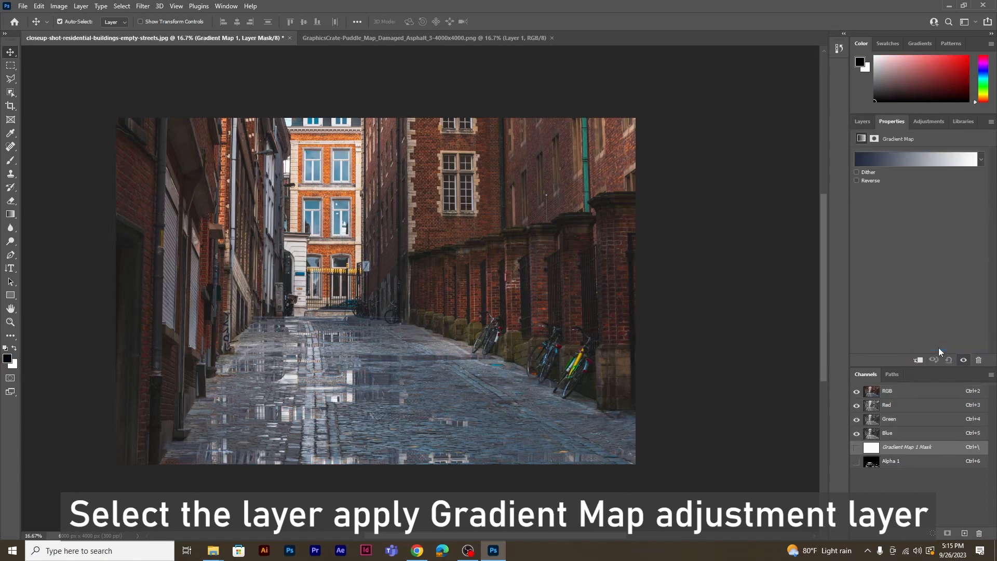
# Recolour the gradient map with a light grey sampled from the street for the right stop and a dark mossy brown for the left
pyautogui.click(861, 123)
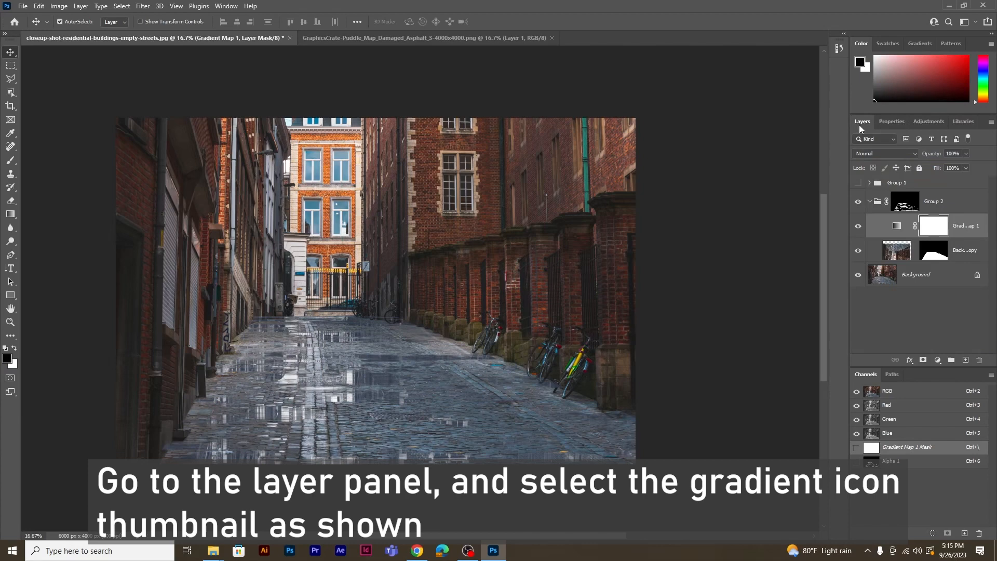
pyautogui.click(896, 229)
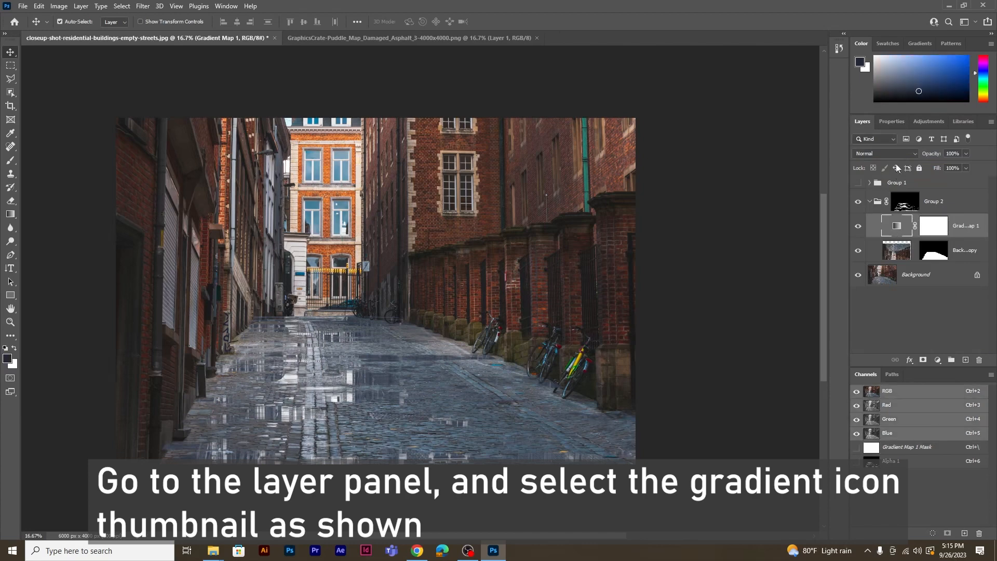
pyautogui.click(896, 125)
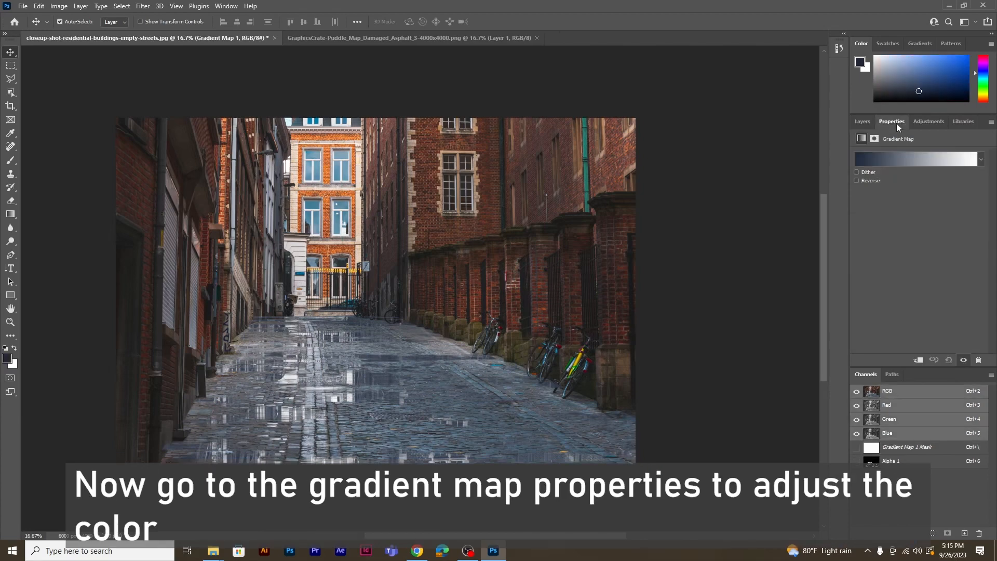
pyautogui.click(889, 159)
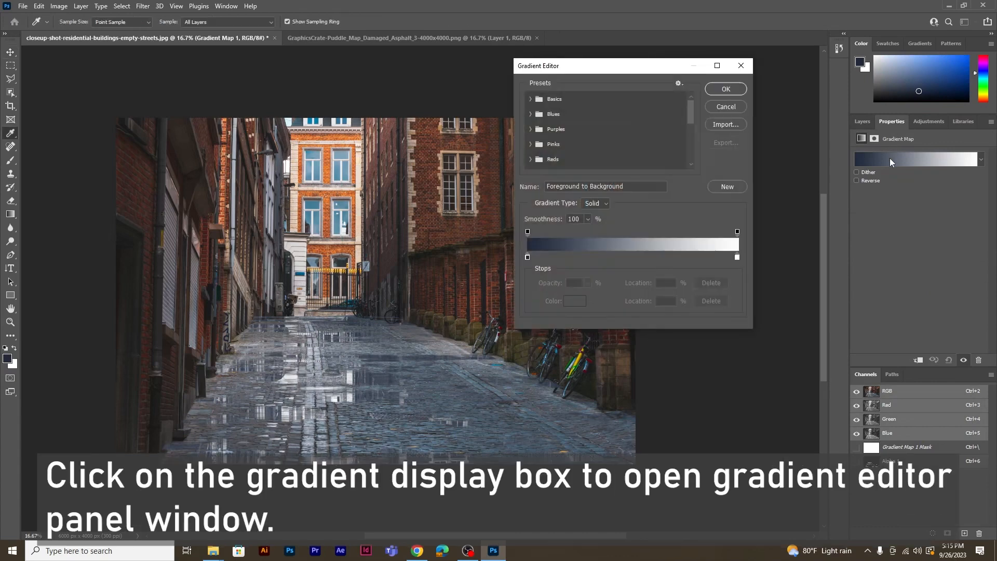
pyautogui.click(739, 257)
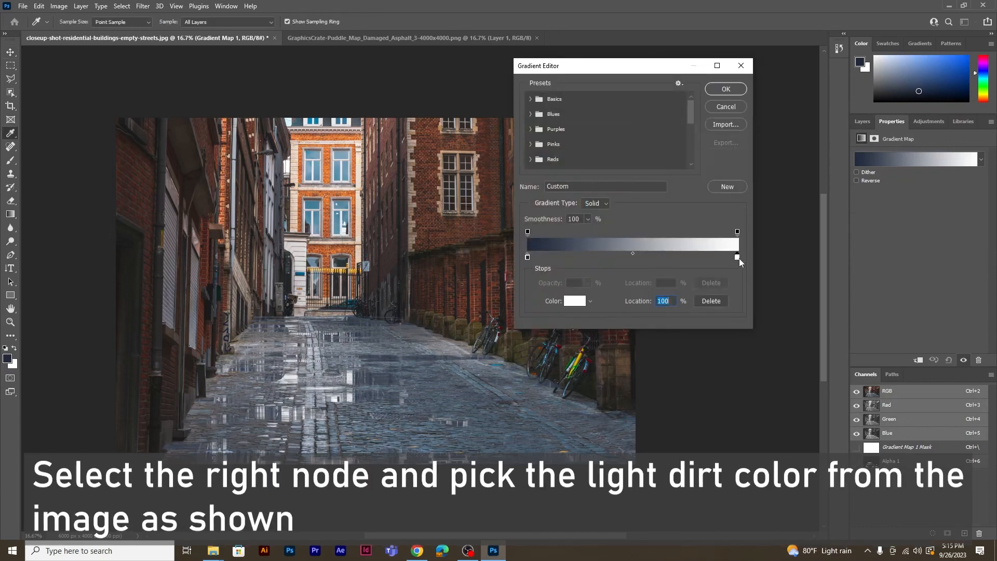
pyautogui.click(445, 352)
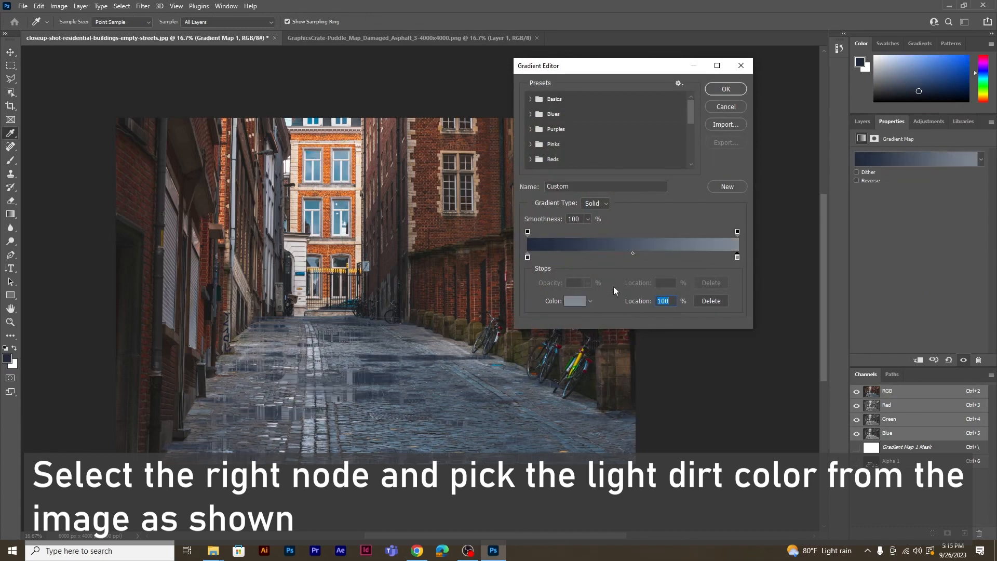
pyautogui.click(527, 257)
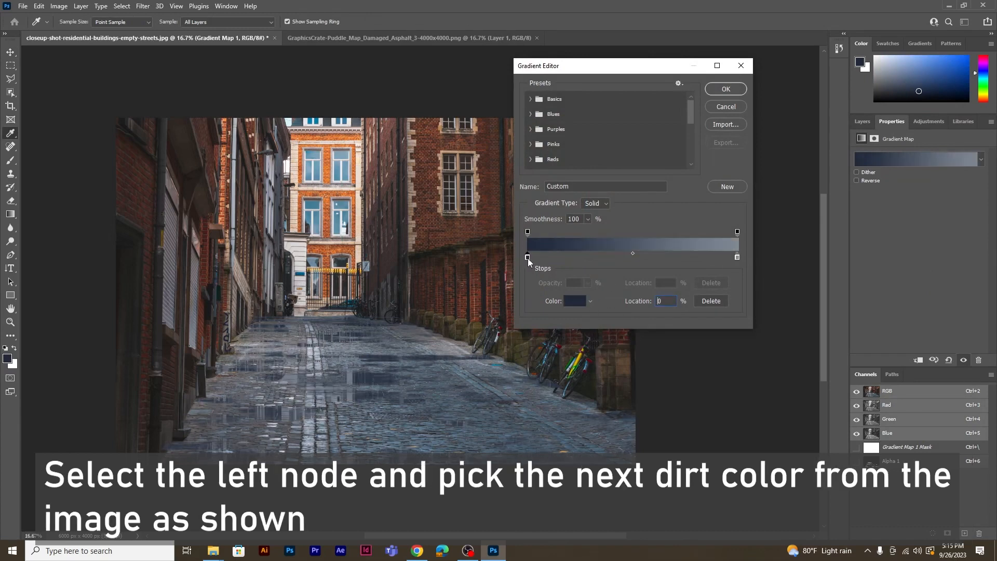
pyautogui.click(465, 332)
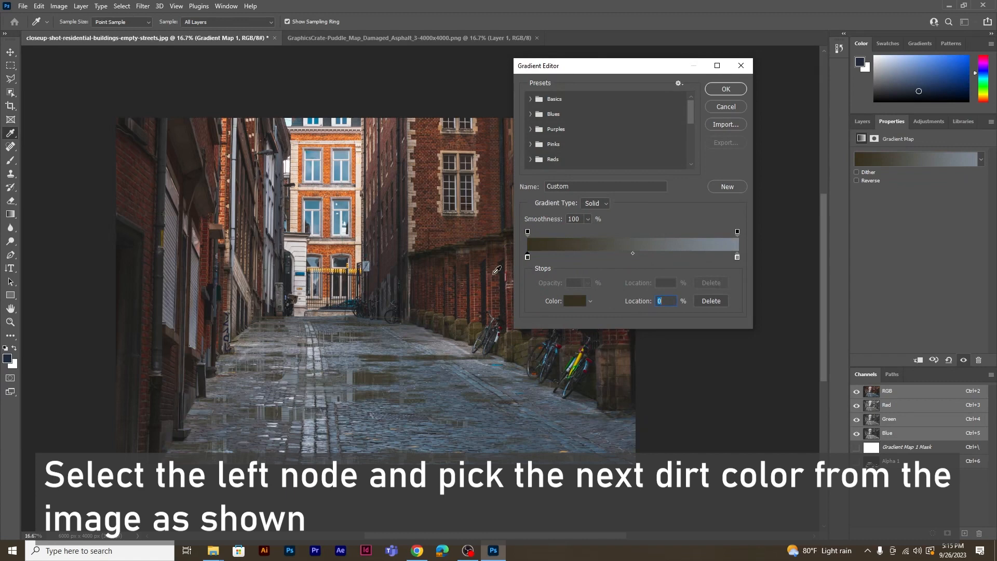
pyautogui.click(724, 90)
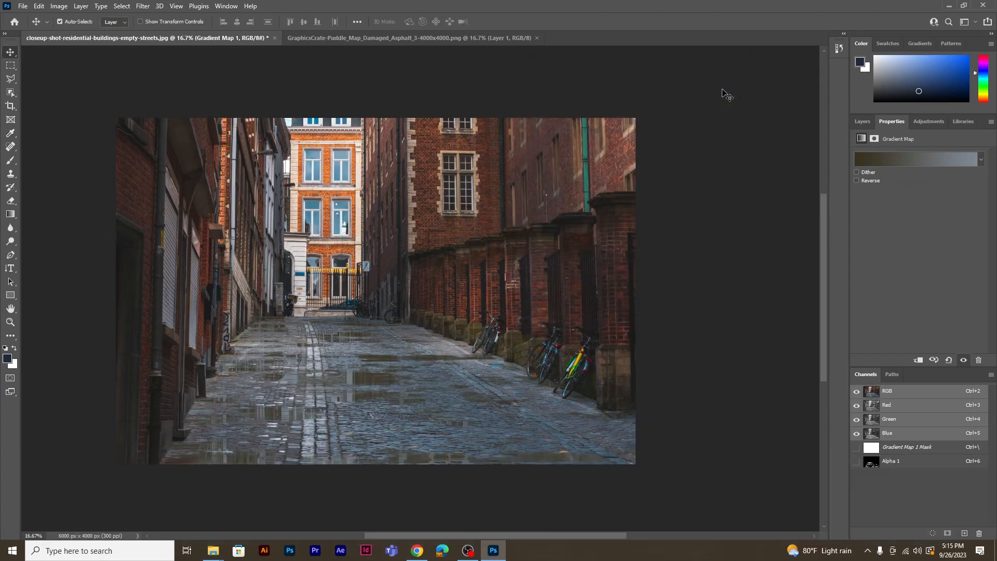
# Set the opacity of the Gradient Map 1 layer to 49%
pyautogui.click(863, 122)
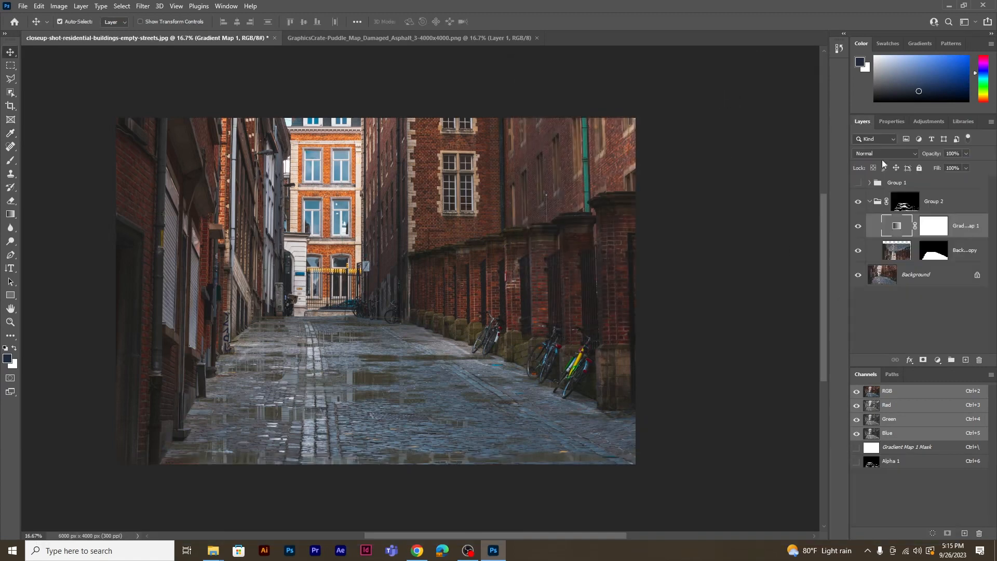
pyautogui.moveTo(964, 168); pyautogui.dragTo(943, 173)
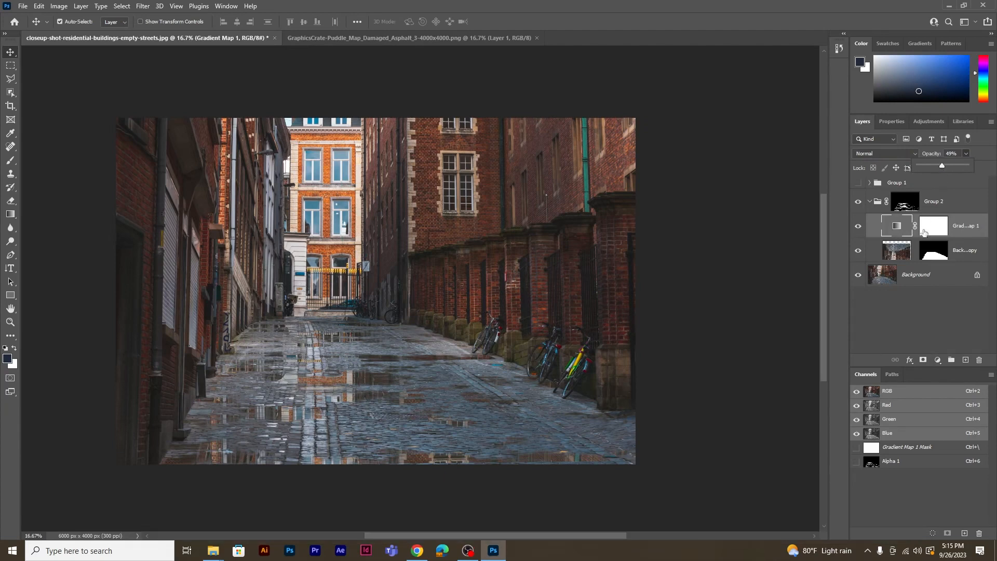
# Paint black on the Group 2 layer mask with the 600 px Brush to remove the puddle effect along the walls where it is unwanted
pyautogui.click(914, 208)
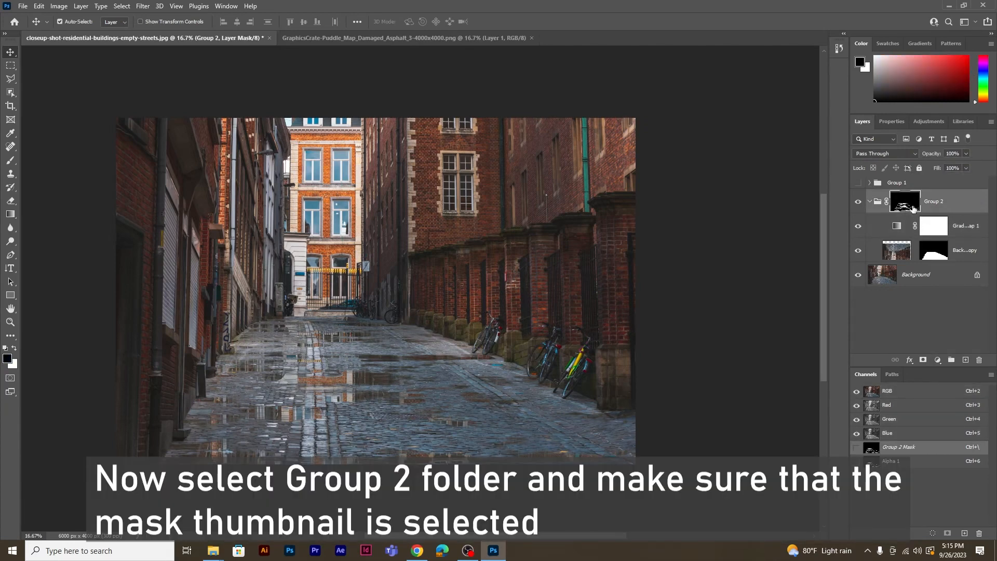
pyautogui.hotkey('ctrl', '+')
pyautogui.hotkey('ctrl', '+')
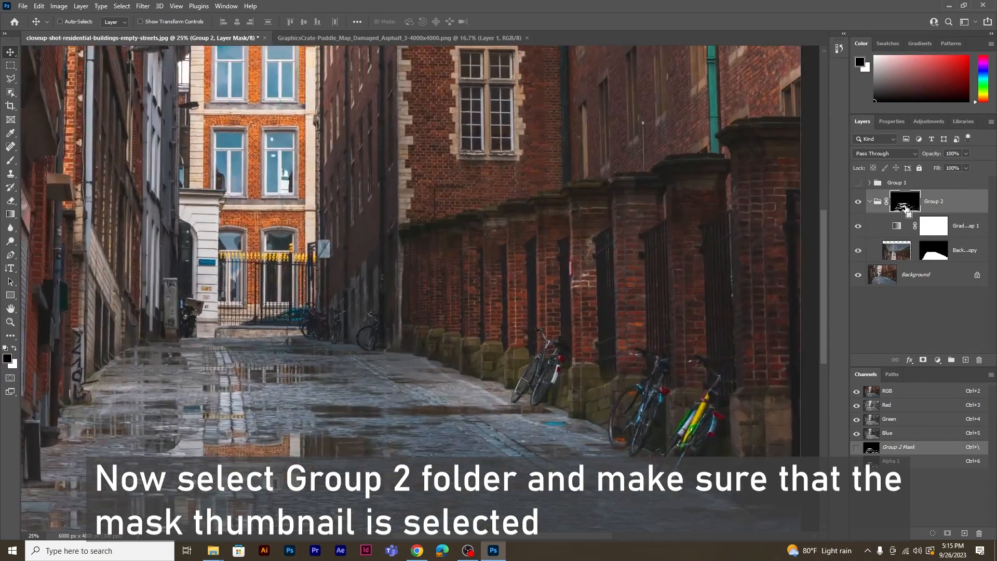
pyautogui.moveTo(600, 398); pyautogui.dragTo(492, 289)
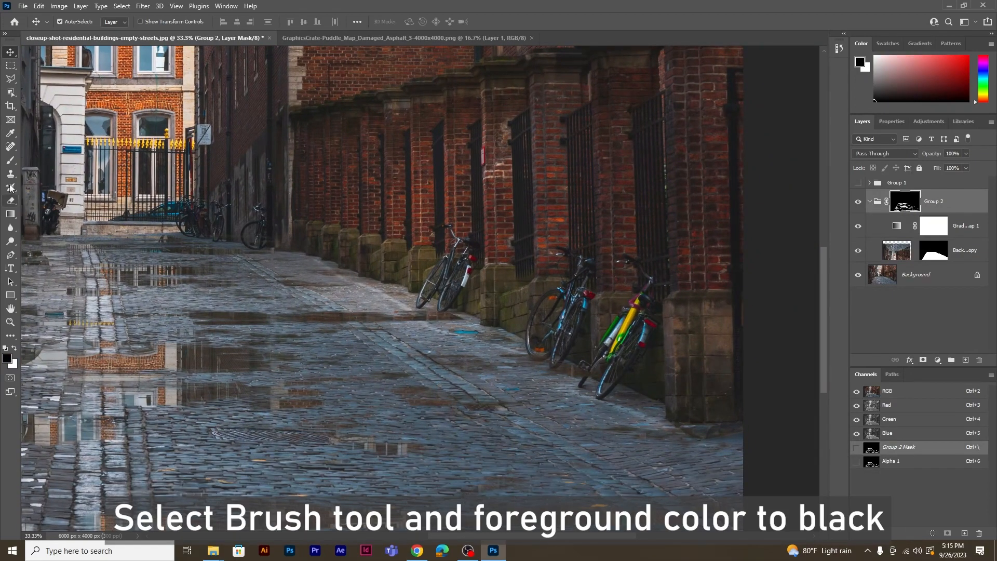
pyautogui.click(10, 162)
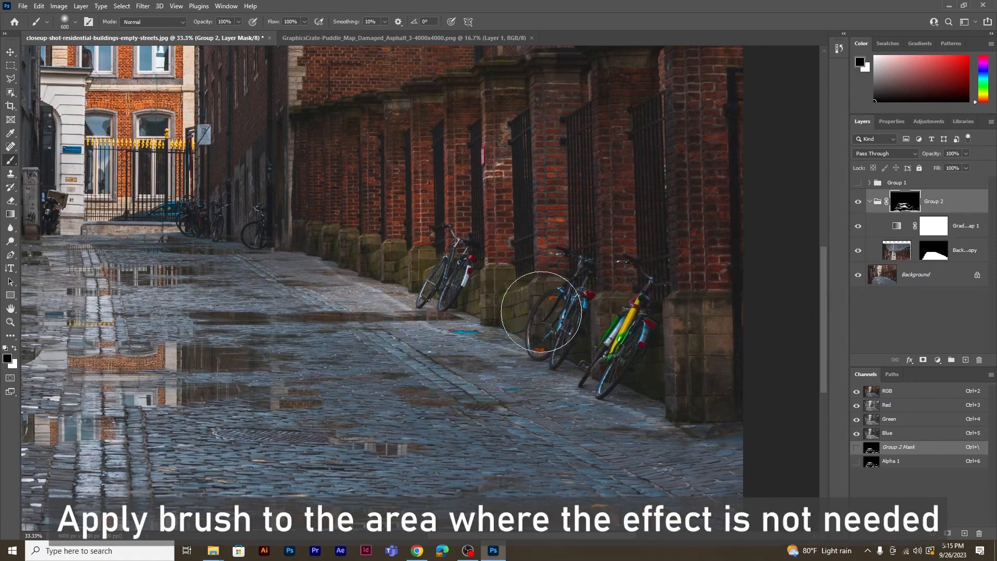
pyautogui.moveTo(485, 338); pyautogui.dragTo(590, 221)
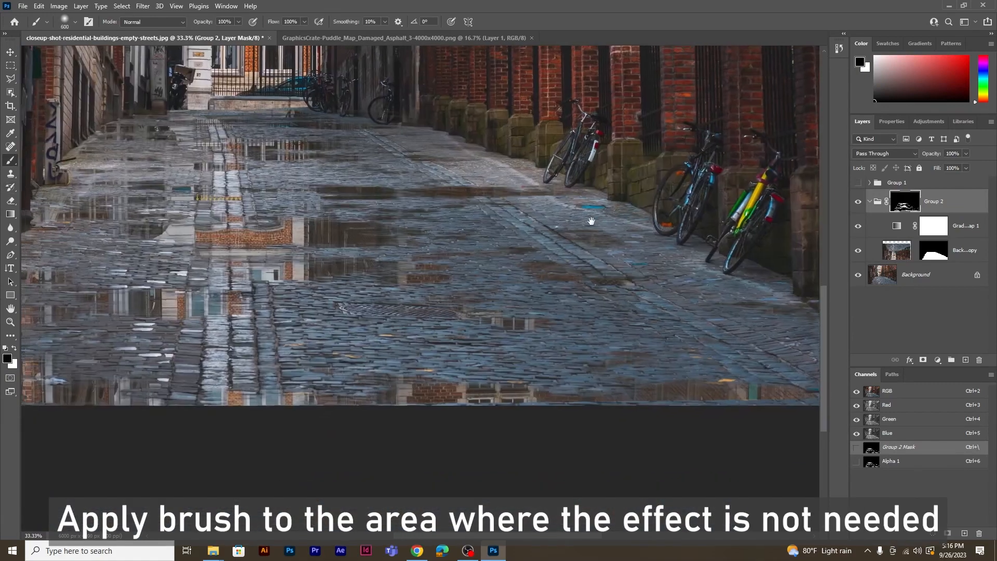
pyautogui.moveTo(386, 270); pyautogui.dragTo(668, 294)
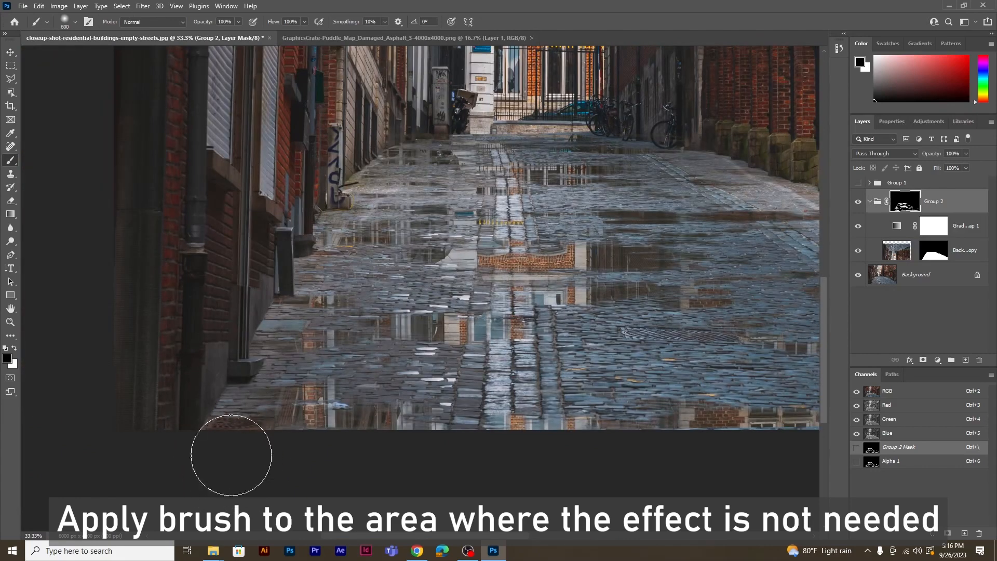
pyautogui.moveTo(243, 311); pyautogui.dragTo(214, 380)
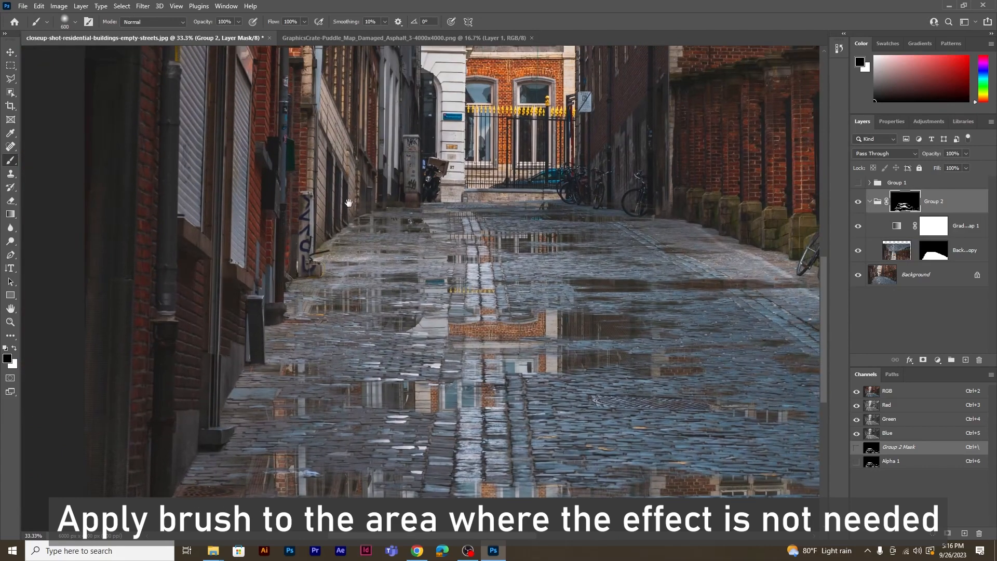
pyautogui.moveTo(349, 202); pyautogui.dragTo(265, 296)
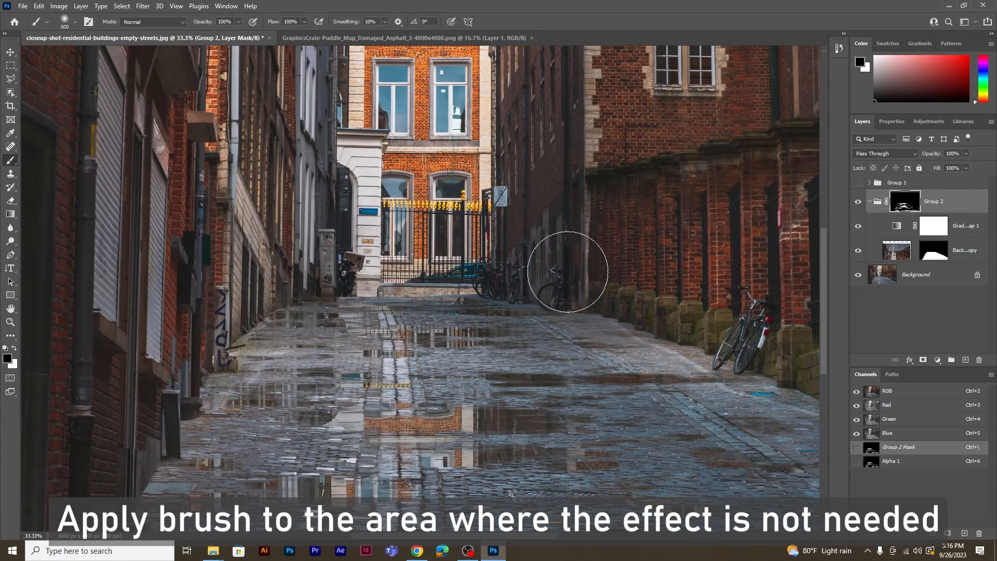
# Compare the whole street with and without the retouched puddles by toggling the visibility of Group 2
pyautogui.scroll(-2, 639, 236)
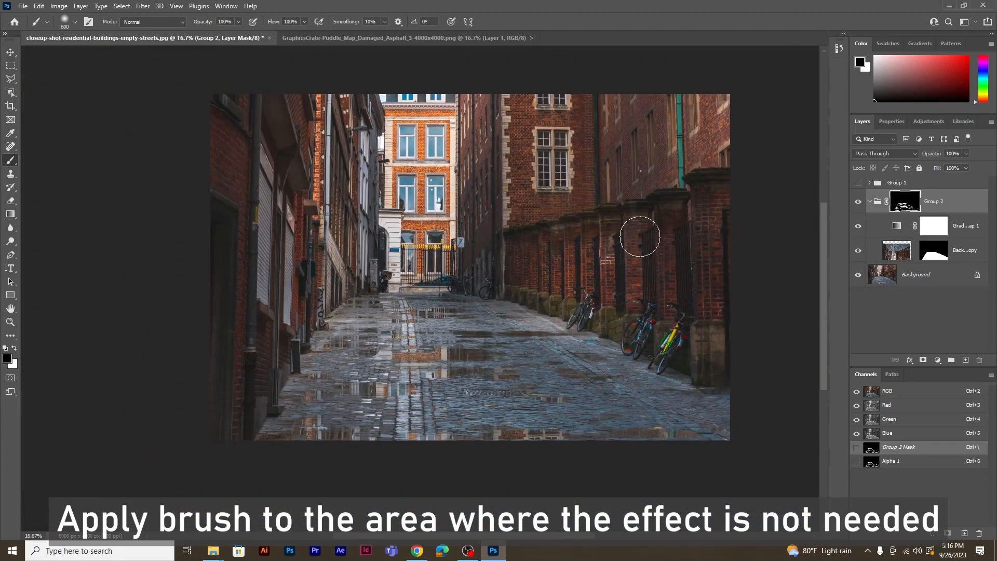
pyautogui.moveTo(633, 265); pyautogui.dragTo(592, 284)
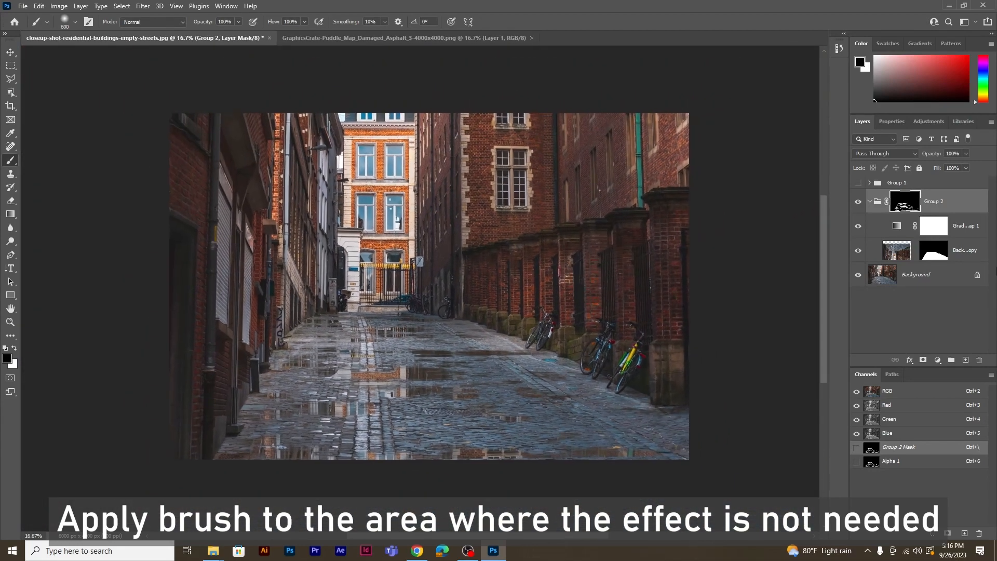
pyautogui.click(857, 203)
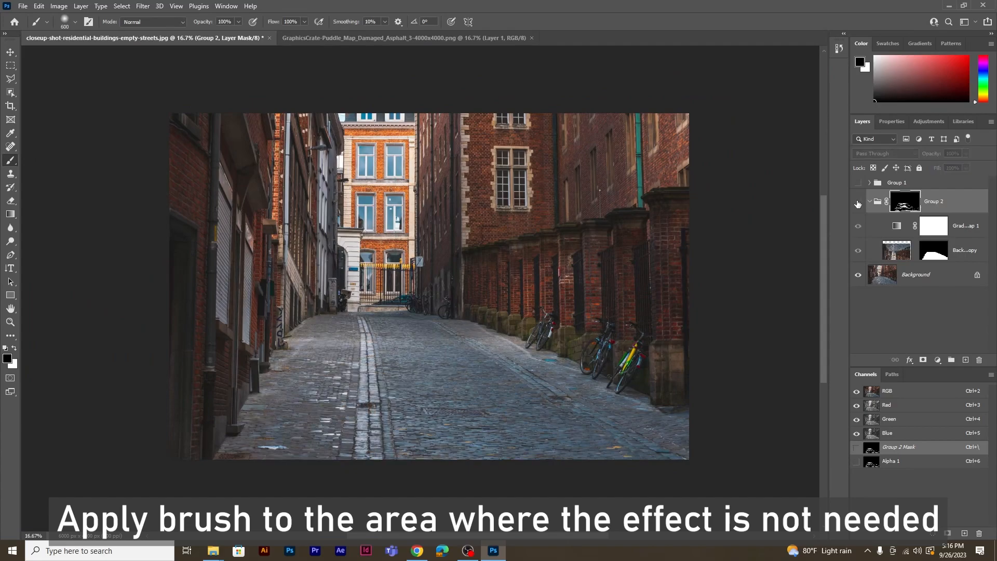